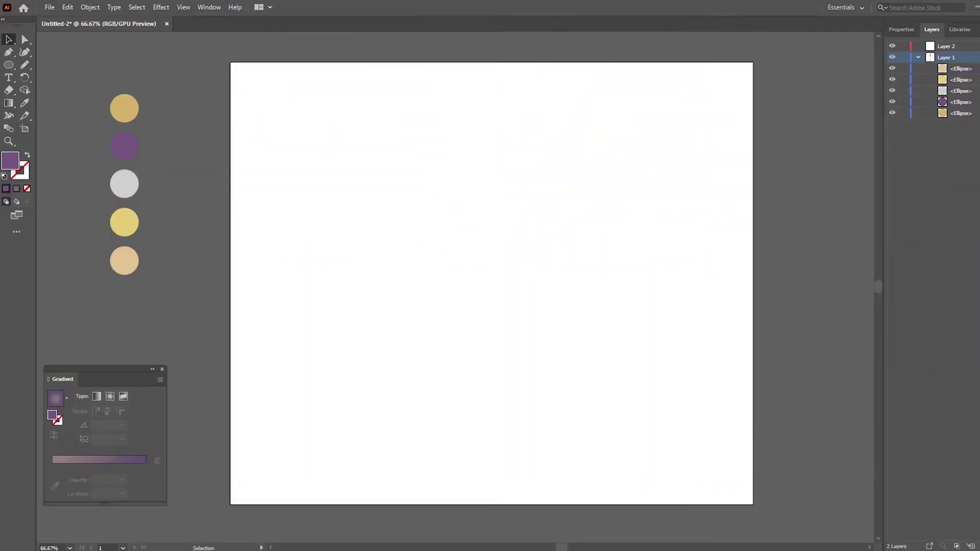
- Open the shape tools flyout in the Illustrator toolbar
{"action": "left_click", "coordinate": [8, 64]}
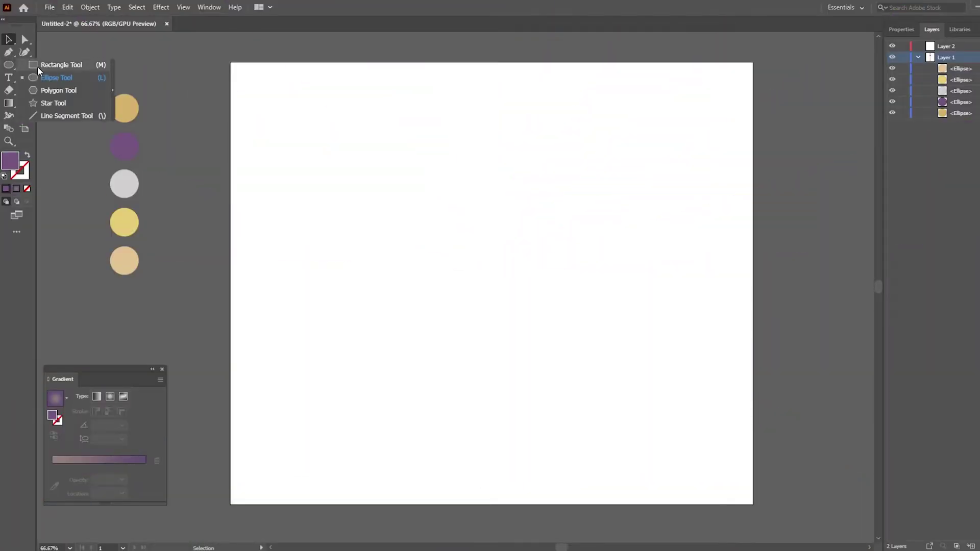
- On Layer 2, draw an artboard-covering rectangle filled with a purple radial gradient
{"action": "left_click", "coordinate": [918, 57]}
{"action": "left_click", "coordinate": [970, 46]}
{"action": "key", "text": "m"}
{"action": "left_click_drag", "start_coordinate": [217, 54], "coordinate": [753, 514]}
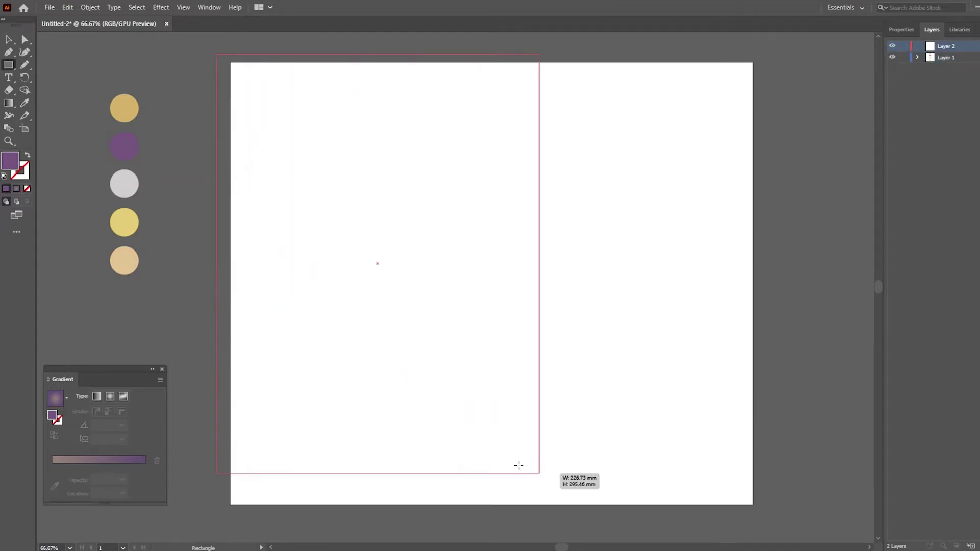
{"action": "left_click_drag", "start_coordinate": [753, 515], "coordinate": [765, 513]}
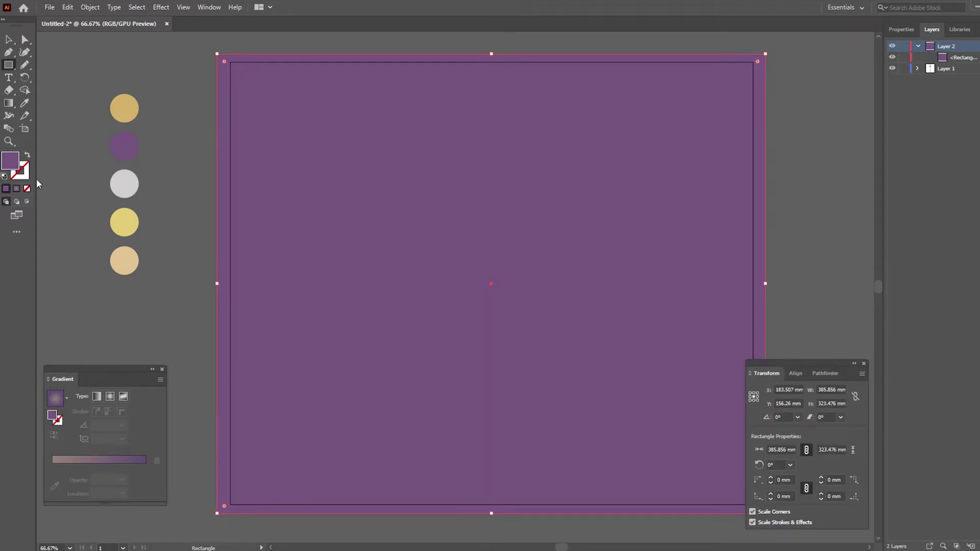
{"action": "left_click", "coordinate": [59, 404]}
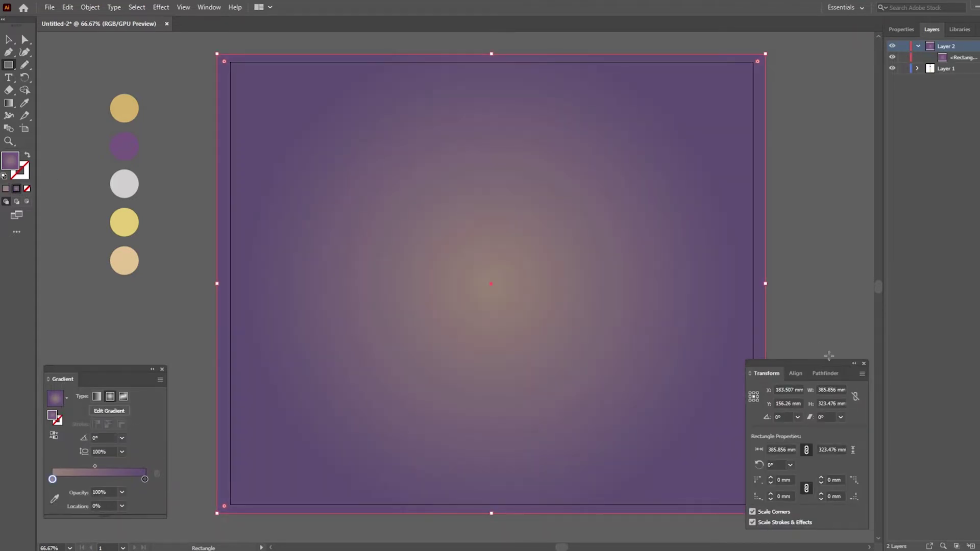
{"action": "left_click", "coordinate": [864, 365]}
{"action": "key", "text": "n"}
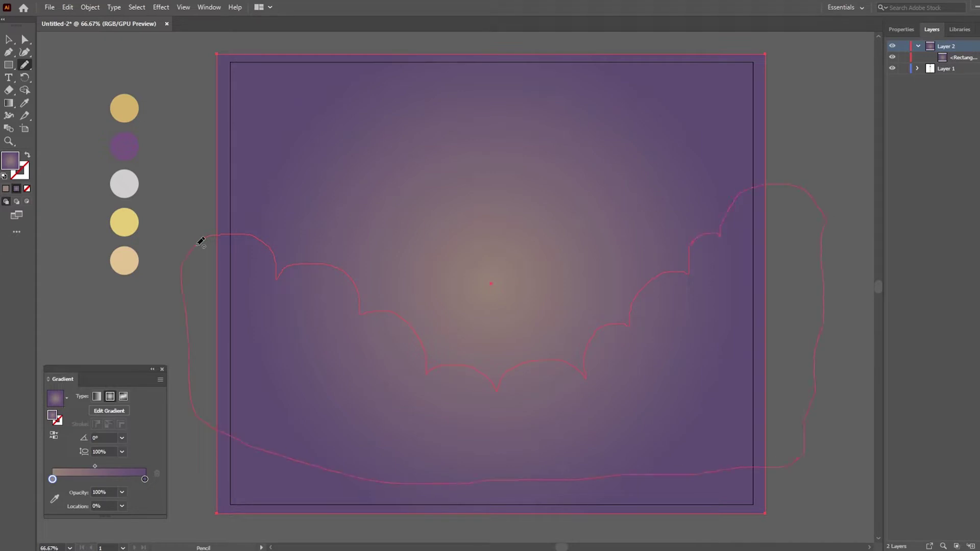
- Draw a back cloud outline with the Pencil and fill it purple from the sample
{"action": "left_click_drag", "start_coordinate": [200, 241], "coordinate": [200, 242]}
{"action": "key", "text": "i"}
{"action": "left_click", "coordinate": [128, 139]}
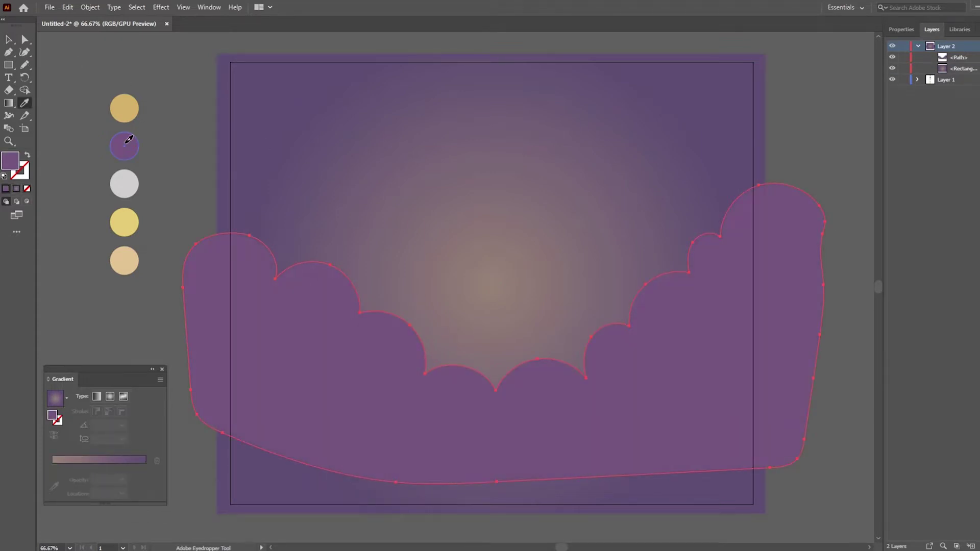
- Draw a second cloud inside the purple one and fill it light grey
{"action": "key", "text": "n"}
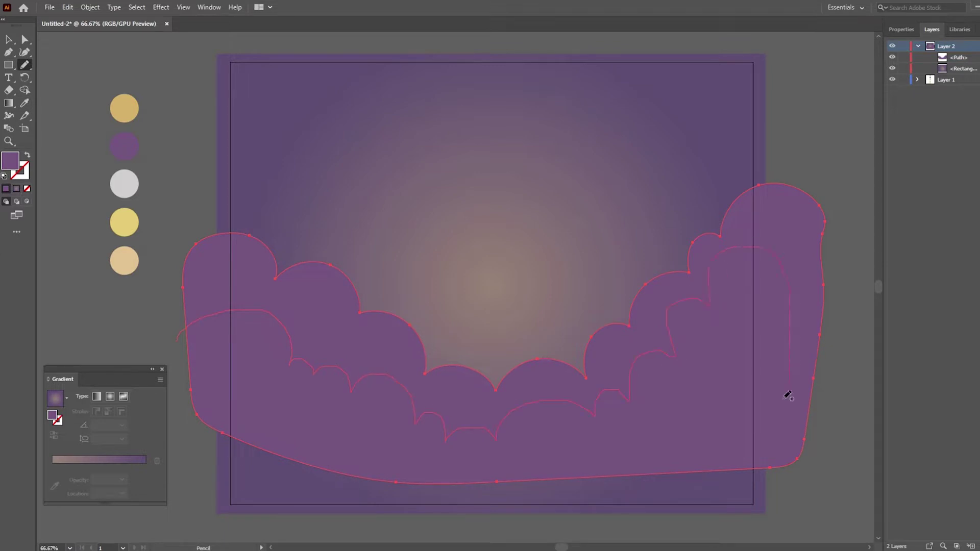
{"action": "left_click_drag", "start_coordinate": [380, 486], "coordinate": [179, 338]}
{"action": "key", "text": "i"}
{"action": "left_click", "coordinate": [128, 174]}
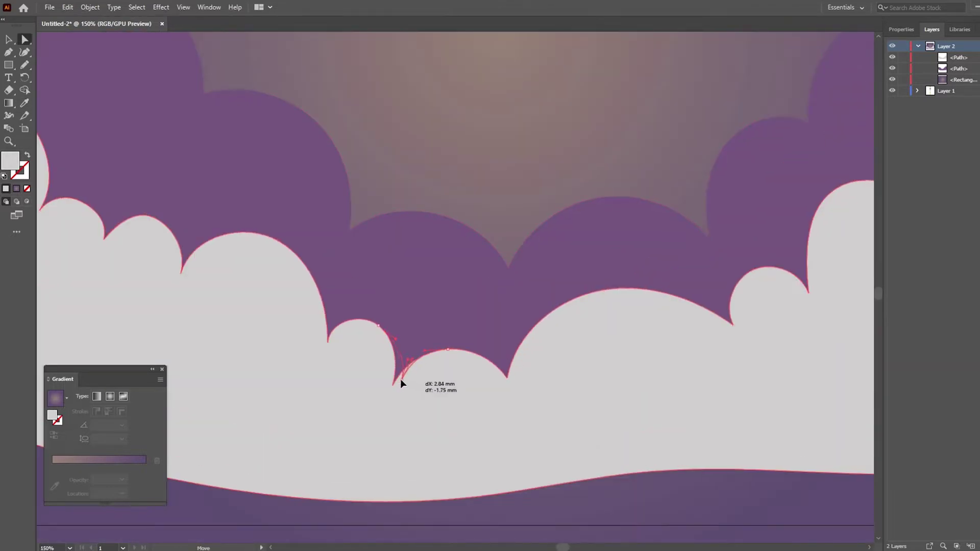
- Raise the grey cloud's top cusp anchor to reshape its edge
{"action": "key", "text": "ctrl+="}
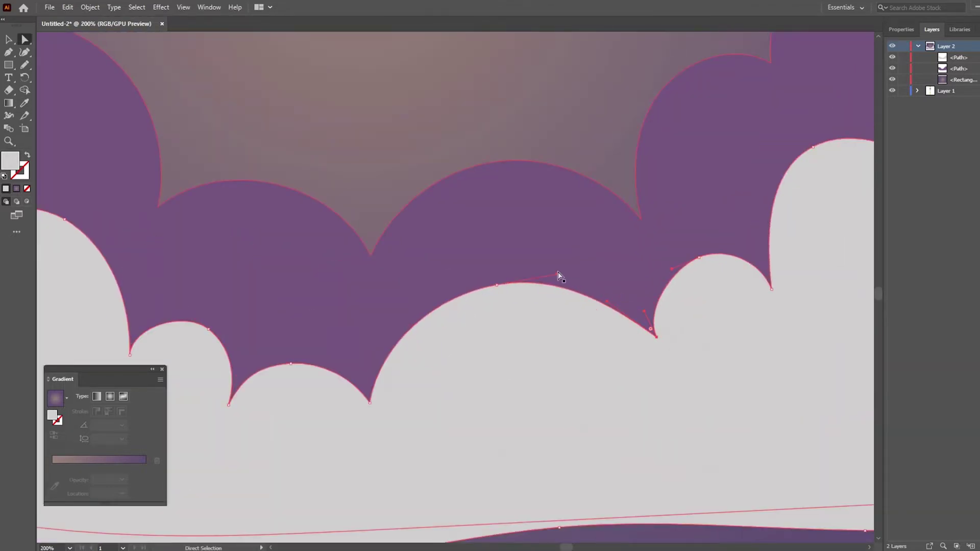
{"action": "key", "text": "ctrl+="}
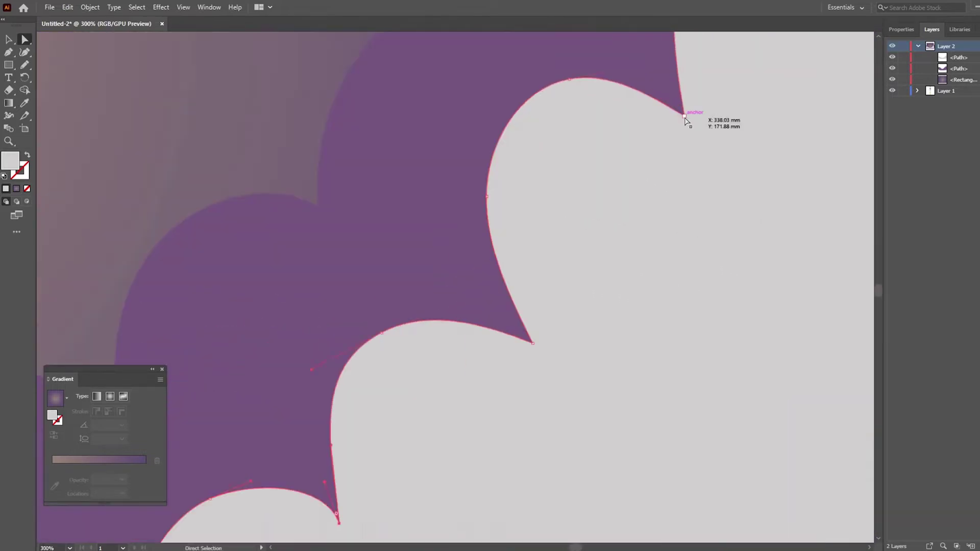
{"action": "left_click_drag", "start_coordinate": [684, 113], "coordinate": [696, 100]}
{"action": "key", "text": "ctrl+0"}
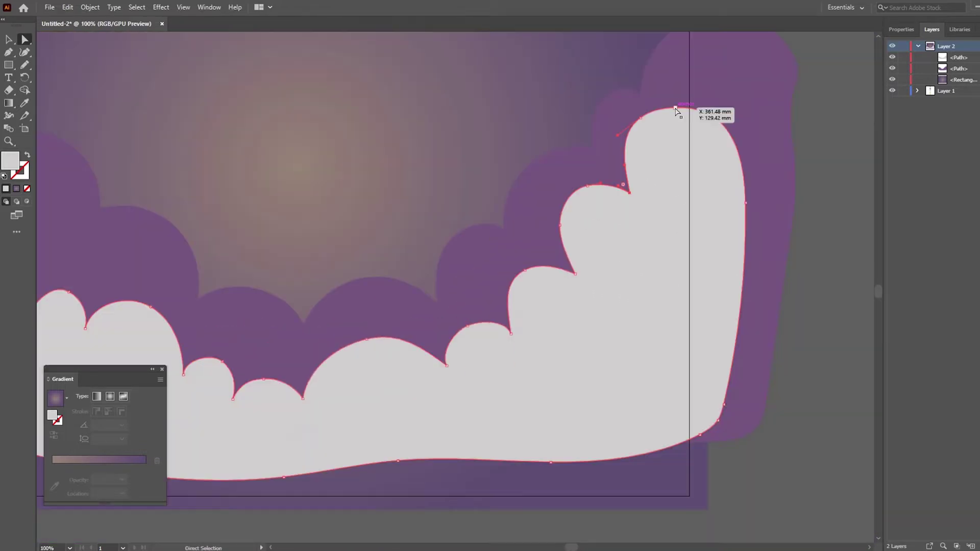
{"action": "key", "text": "ctrl+minus"}
- Draw a third cloud outline in front of the grey cloud and fill it yellow
{"action": "key", "text": "n"}
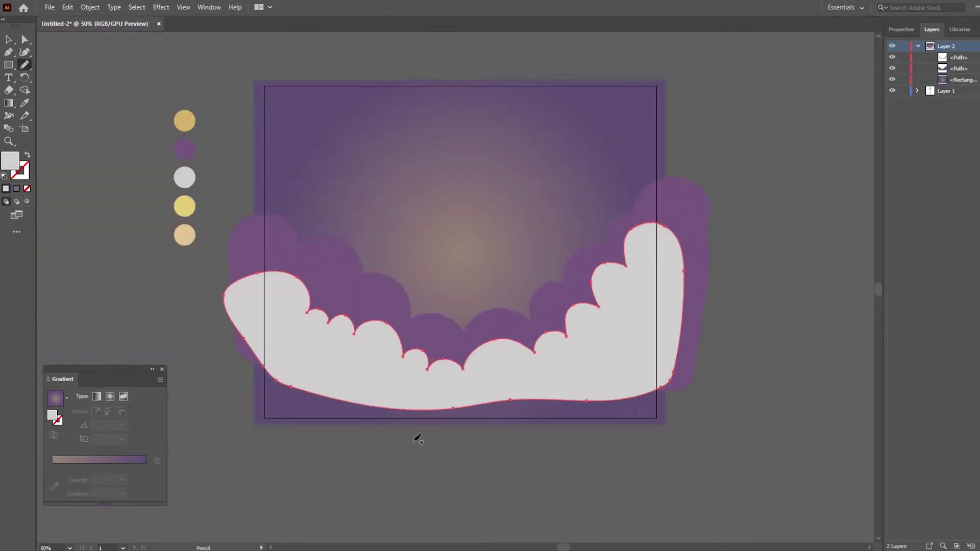
{"action": "key", "text": "ctrl+shift+a"}
{"action": "left_click_drag", "start_coordinate": [251, 378], "coordinate": [421, 387]}
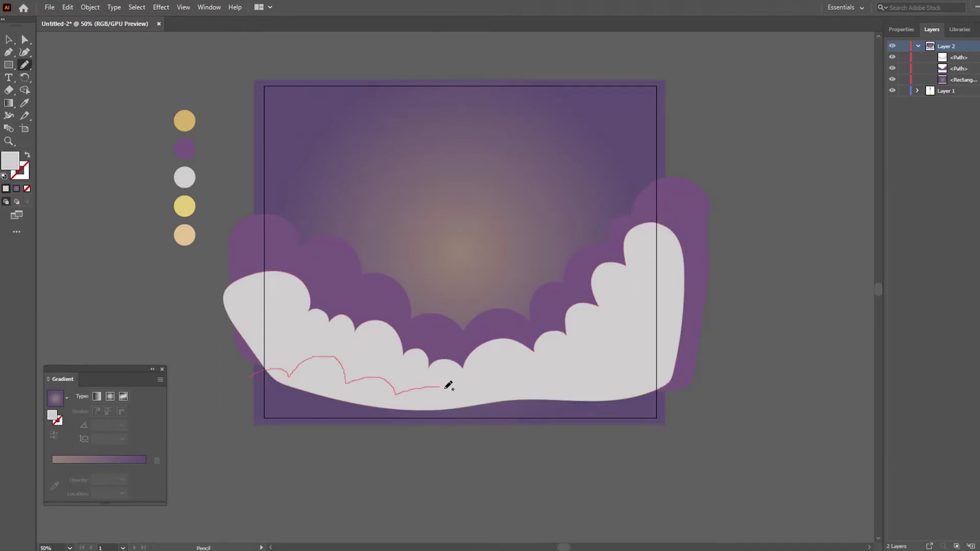
{"action": "left_click_drag", "start_coordinate": [578, 337], "coordinate": [673, 400]}
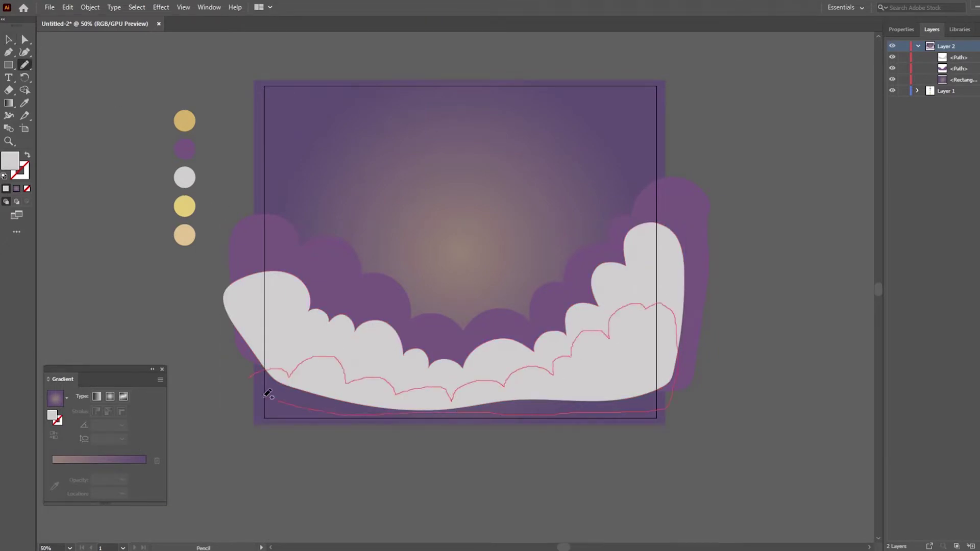
{"action": "left_click_drag", "start_coordinate": [312, 406], "coordinate": [251, 381]}
{"action": "key", "text": "i"}
{"action": "left_click", "coordinate": [184, 207]}
- Stretch the yellow cloud taller, extending its bottom down and top up
{"action": "key", "text": "v"}
{"action": "left_click_drag", "start_coordinate": [461, 411], "coordinate": [461, 440]}
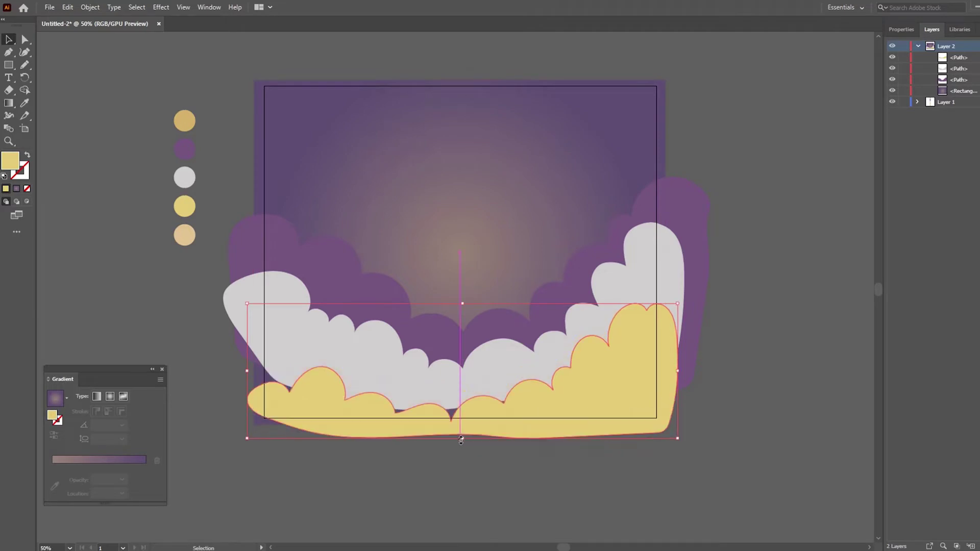
{"action": "left_click_drag", "start_coordinate": [463, 305], "coordinate": [463, 262]}
- Reshape the yellow cloud's lobes by moving its anchors and curve handles
{"action": "key", "text": "a"}
{"action": "scroll", "coordinate": [449, 434], "scroll_direction": "up", "scroll_amount": 3}
{"action": "left_click_drag", "start_coordinate": [389, 318], "coordinate": [375, 309]}
{"action": "scroll", "coordinate": [321, 342], "scroll_direction": "down", "scroll_amount": 3}
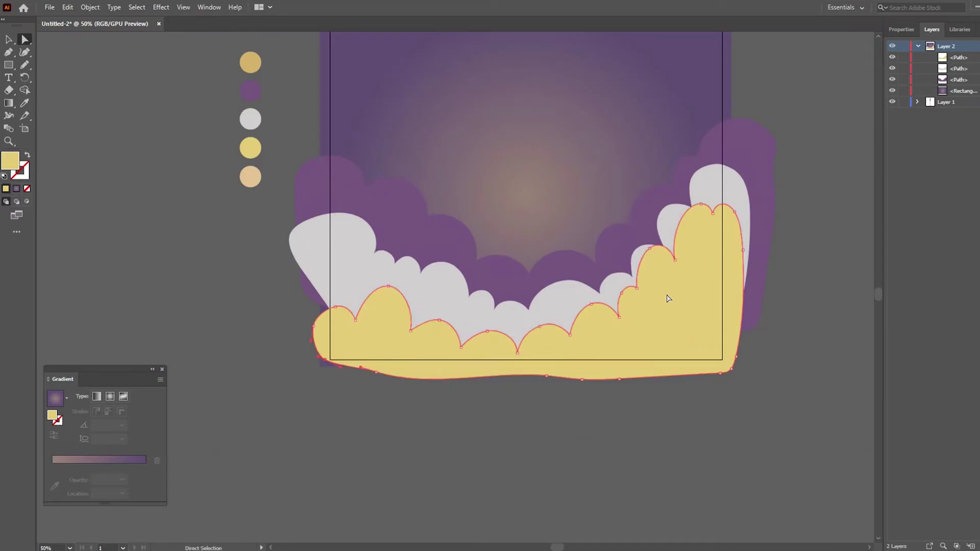
{"action": "scroll", "coordinate": [669, 299], "scroll_direction": "up", "scroll_amount": 3}
{"action": "left_click_drag", "start_coordinate": [664, 289], "coordinate": [663, 211]}
{"action": "left_click_drag", "start_coordinate": [550, 386], "coordinate": [560, 382]}
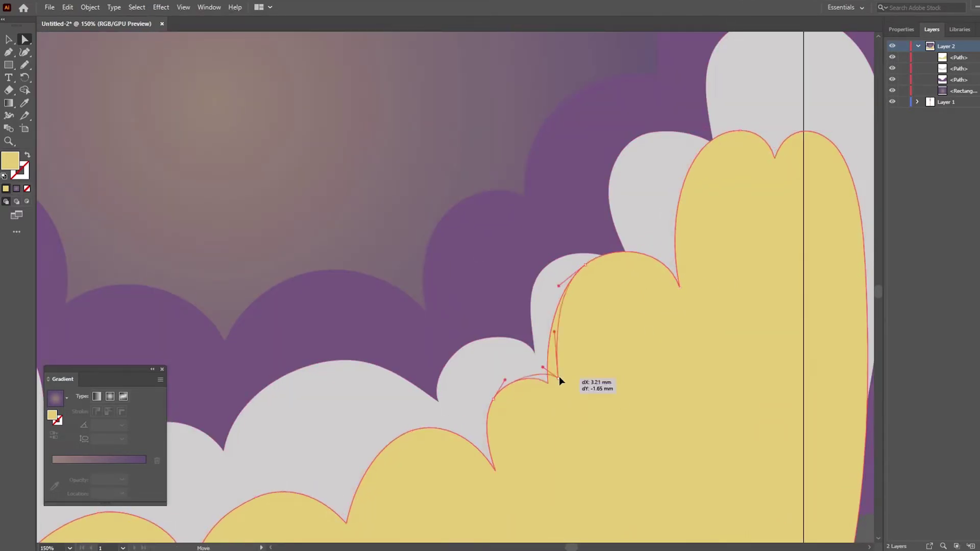
{"action": "left_click_drag", "start_coordinate": [745, 140], "coordinate": [736, 140]}
{"action": "left_click", "coordinate": [772, 144]}
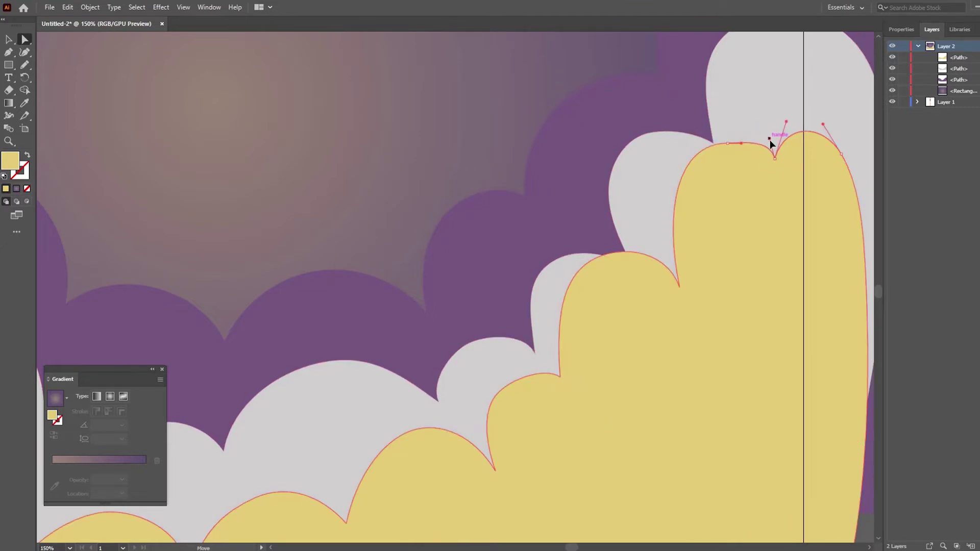
- Lower the yellow cloud's top lobe anchor and shift its right cusp up and right
{"action": "scroll", "coordinate": [772, 144], "scroll_direction": "down", "scroll_amount": 5}
{"action": "scroll", "coordinate": [540, 398], "scroll_direction": "up", "scroll_amount": 5}
{"action": "left_click", "coordinate": [475, 371]}
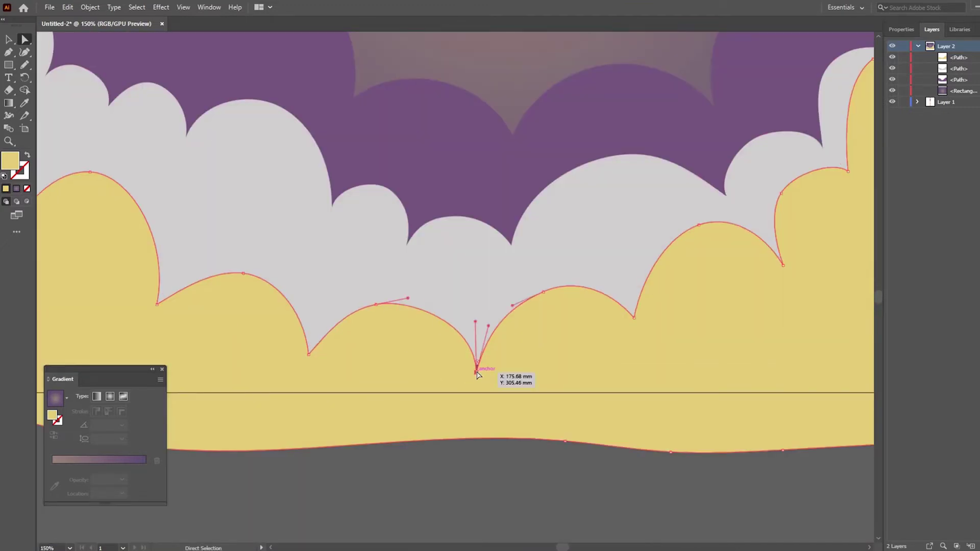
{"action": "left_click", "coordinate": [556, 288]}
{"action": "scroll", "coordinate": [590, 328], "scroll_direction": "down", "scroll_amount": 5}
{"action": "scroll", "coordinate": [288, 259], "scroll_direction": "up", "scroll_amount": 5}
{"action": "left_click_drag", "start_coordinate": [445, 190], "coordinate": [445, 209]}
{"action": "left_click_drag", "start_coordinate": [512, 323], "coordinate": [523, 314]}
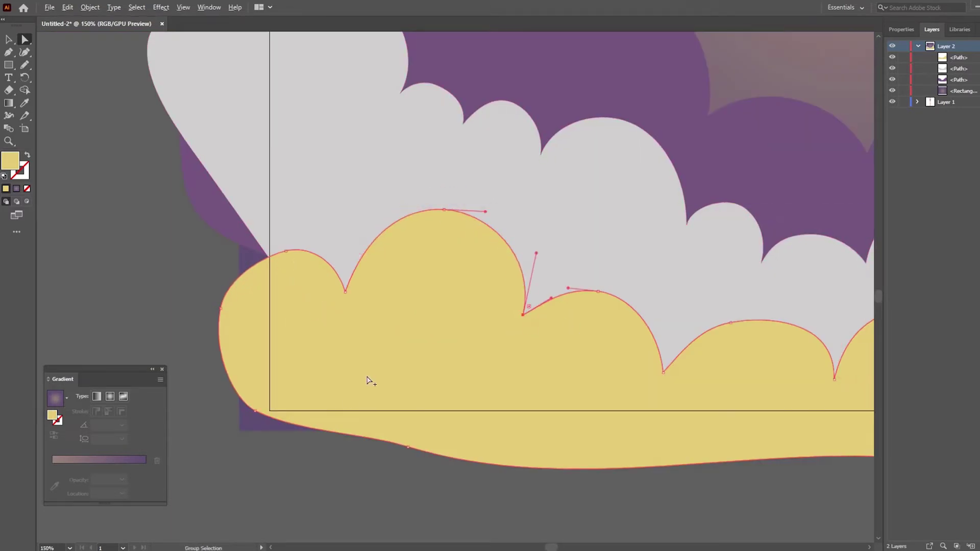
{"action": "scroll", "coordinate": [372, 382], "scroll_direction": "down", "scroll_amount": 5, "text": "alt"}
{"action": "left_click", "coordinate": [425, 461]}
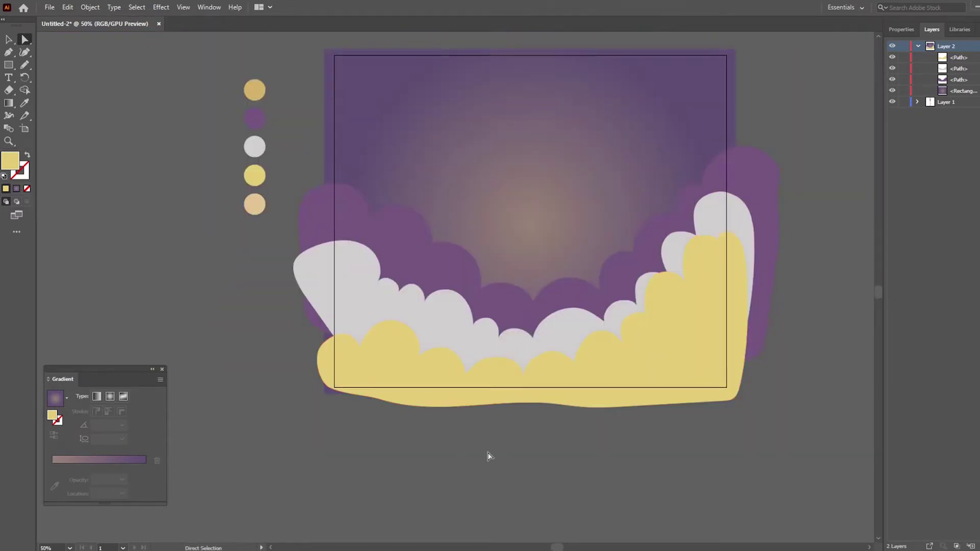
- Nudge the upper-right lobe anchor down-left and stretch the yellow cloud further left
{"action": "left_click", "coordinate": [715, 393]}
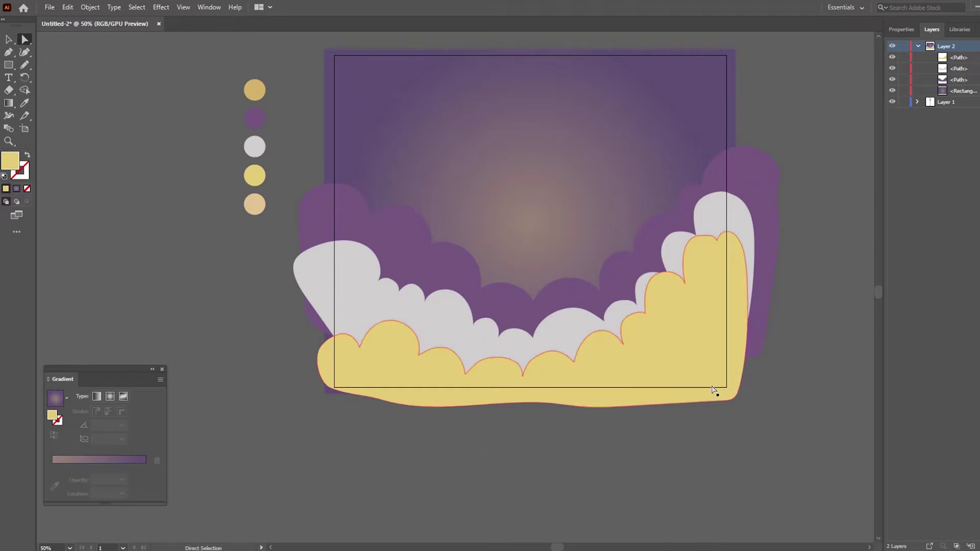
{"action": "scroll", "coordinate": [720, 253], "scroll_direction": "up", "scroll_amount": 5, "text": "alt"}
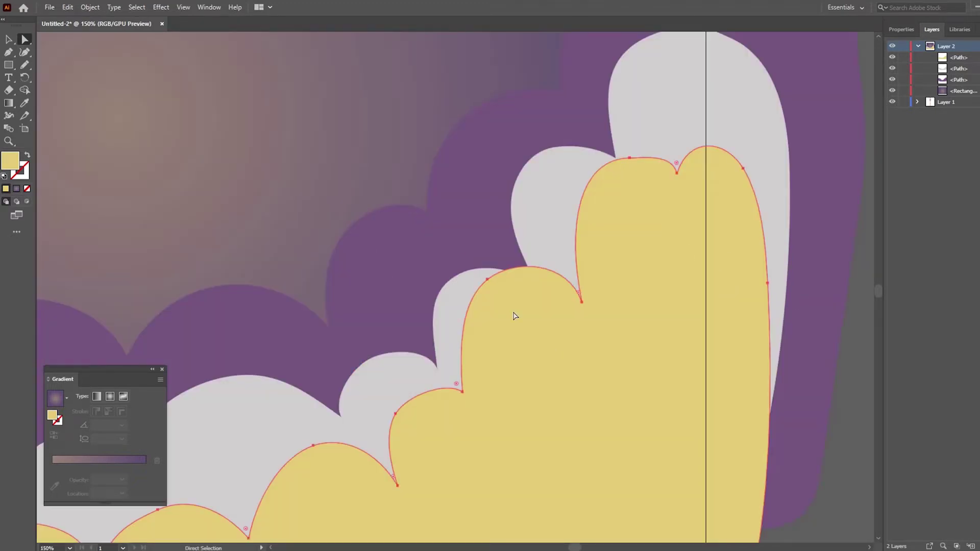
{"action": "left_click", "coordinate": [488, 282]}
{"action": "left_click_drag", "start_coordinate": [488, 282], "coordinate": [477, 293]}
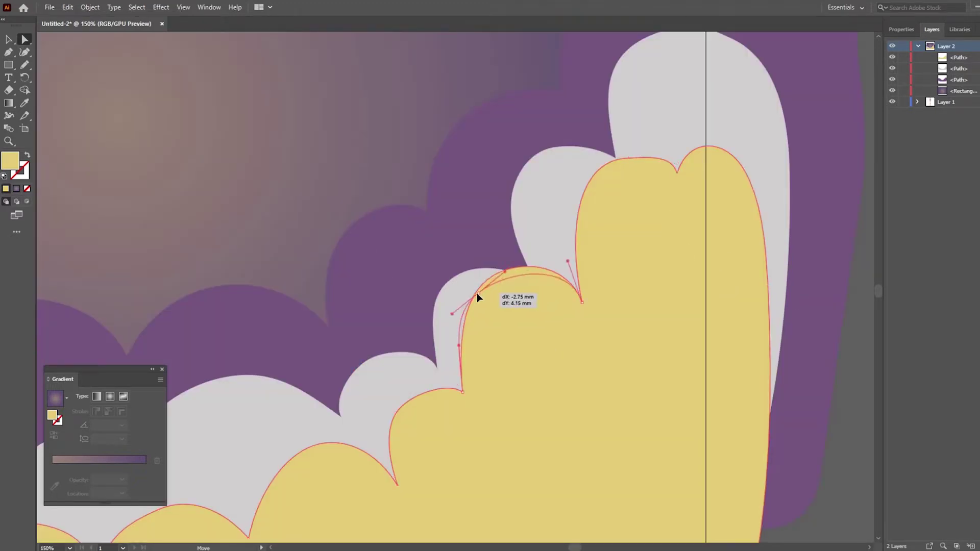
{"action": "left_click", "coordinate": [582, 302]}
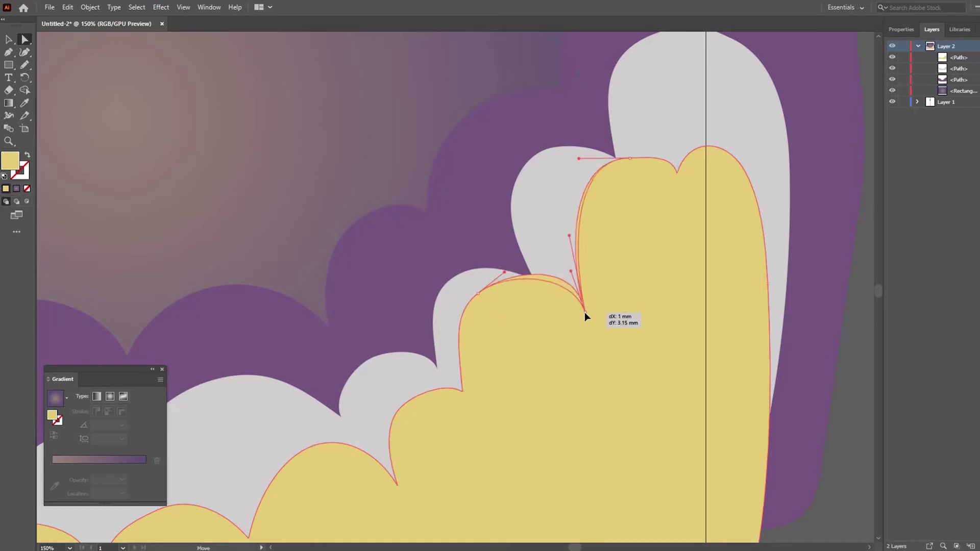
{"action": "left_click", "coordinate": [570, 395]}
{"action": "scroll", "coordinate": [607, 354], "scroll_direction": "down", "scroll_amount": 2, "text": "alt"}
{"action": "scroll", "coordinate": [608, 354], "scroll_direction": "down", "scroll_amount": 1, "text": "alt"}
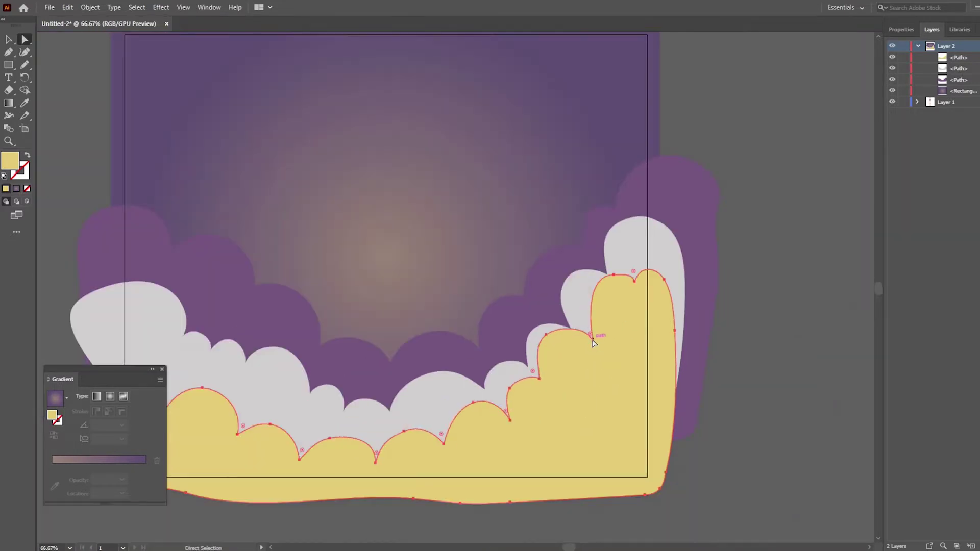
{"action": "scroll", "coordinate": [608, 354], "scroll_direction": "down", "scroll_amount": 1, "text": "alt"}
{"action": "key", "text": "v"}
{"action": "left_click_drag", "start_coordinate": [225, 375], "coordinate": [217, 375]}
- Give all three clouds a drop shadow at 90% opacity with a 3 mm Y offset
{"action": "left_click", "coordinate": [782, 433]}
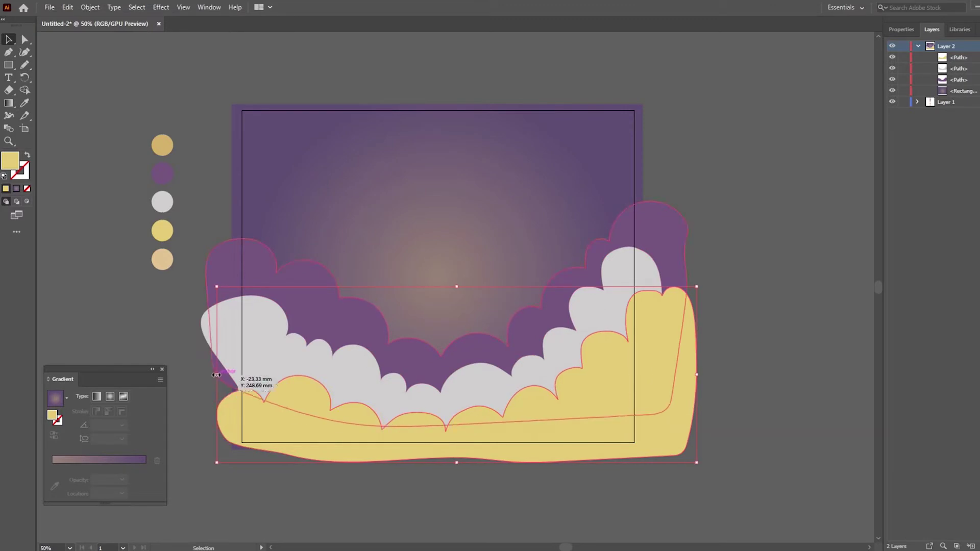
{"action": "key", "text": "ctrl+a"}
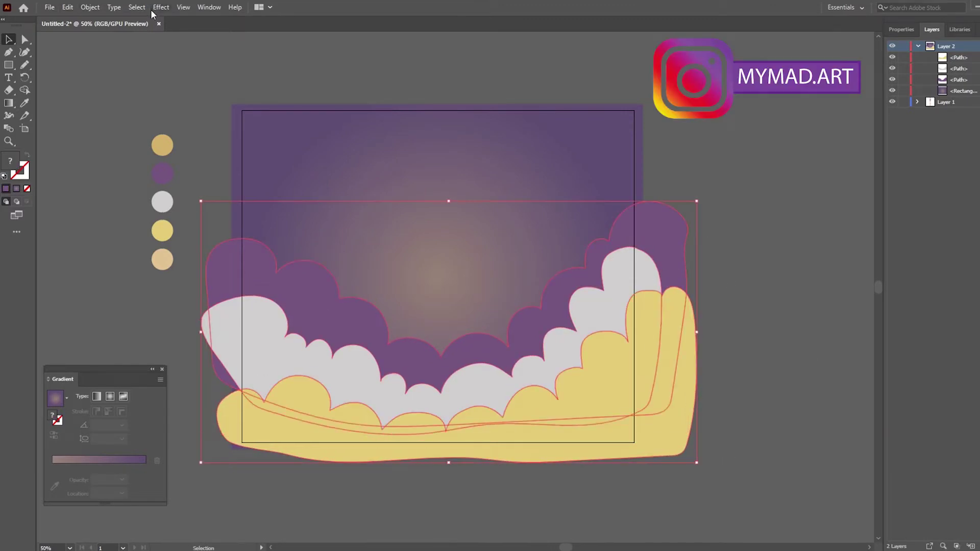
{"action": "left_click", "coordinate": [161, 8]}
{"action": "left_click", "coordinate": [294, 128]}
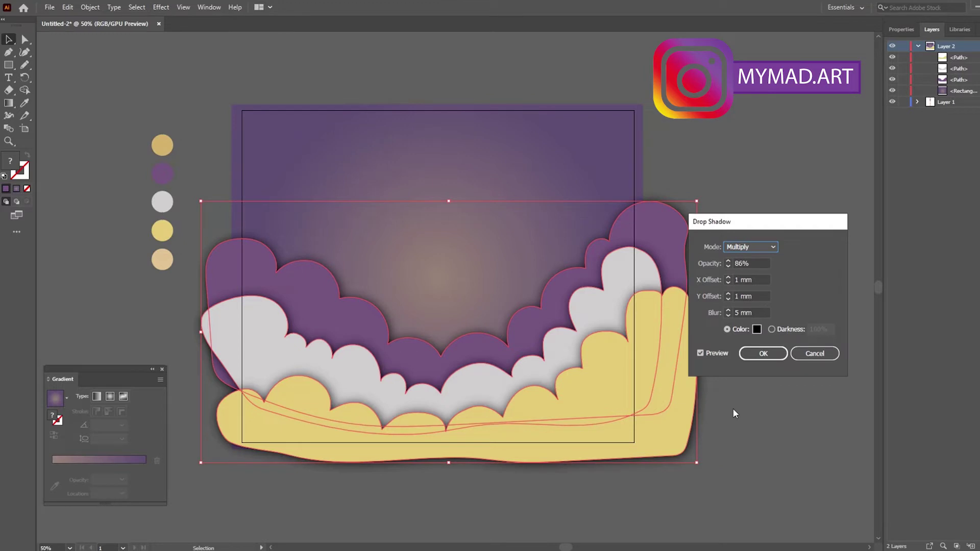
{"action": "left_click", "coordinate": [728, 261]}
{"action": "double_click", "coordinate": [728, 293]}
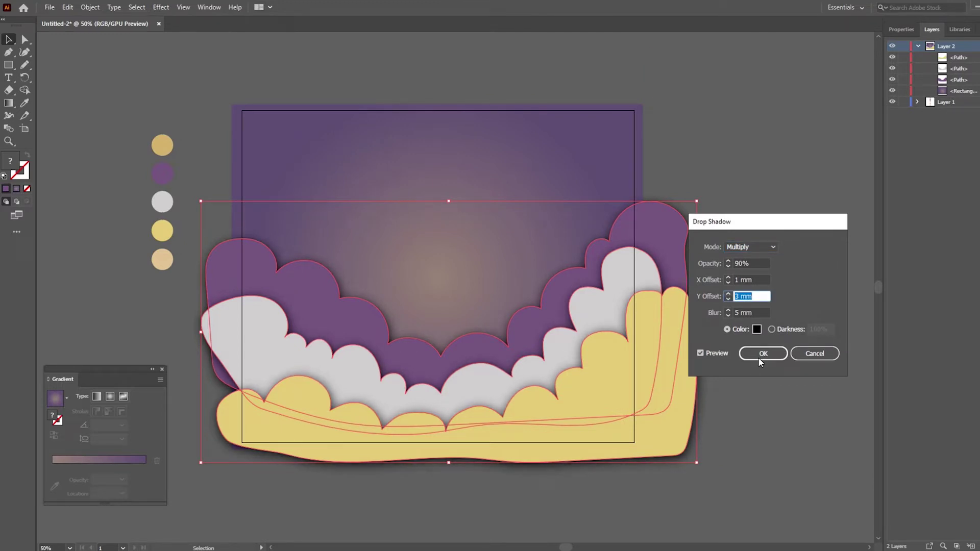
{"action": "left_click", "coordinate": [758, 358]}
{"action": "left_click", "coordinate": [759, 357]}
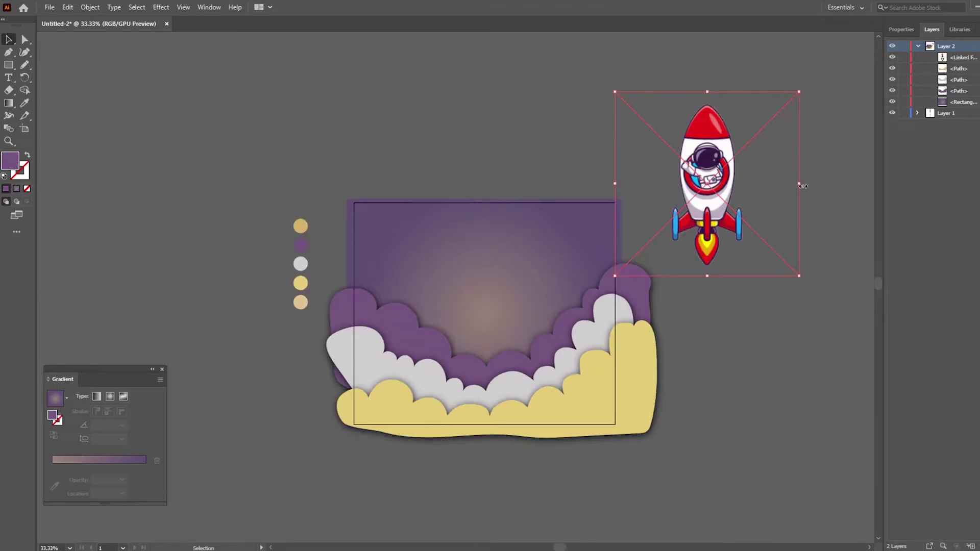
- Scale down the astronaut rocket and centre it in the sky just above the clouds
{"action": "left_click_drag", "start_coordinate": [803, 186], "coordinate": [784, 184]}
{"action": "left_click_drag", "start_coordinate": [707, 199], "coordinate": [489, 310]}
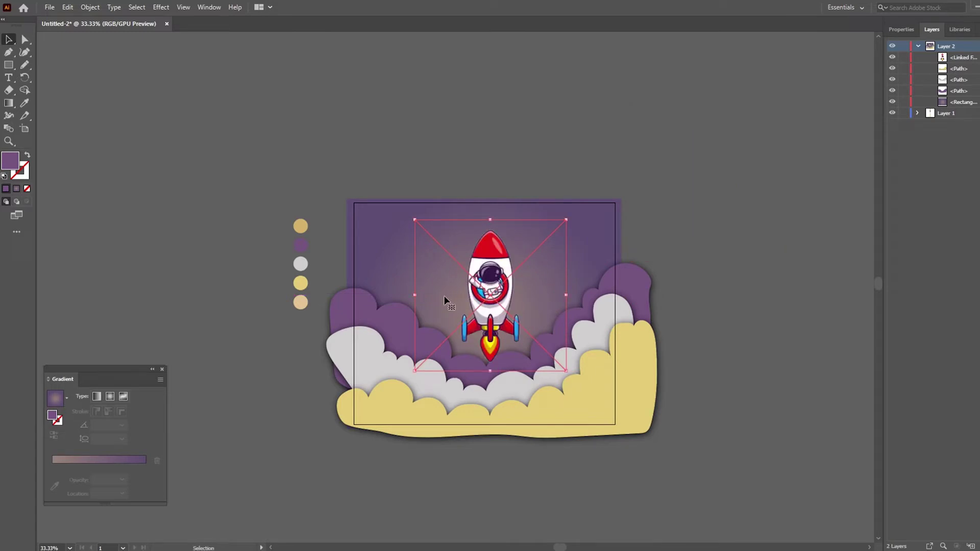
{"action": "left_click_drag", "start_coordinate": [491, 220], "coordinate": [492, 241]}
{"action": "left_click_drag", "start_coordinate": [490, 302], "coordinate": [490, 327]}
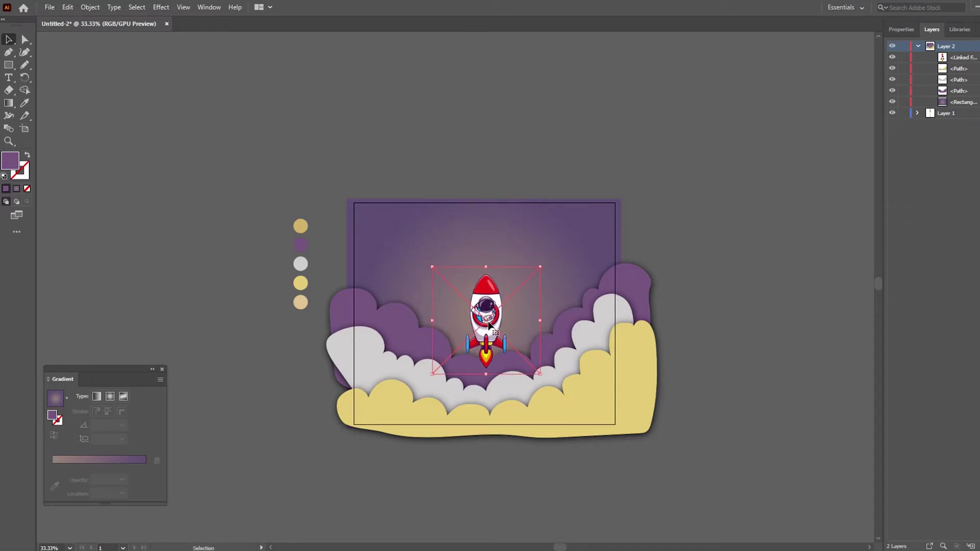
{"action": "scroll", "coordinate": [487, 322], "scroll_direction": "up", "scroll_amount": 1}
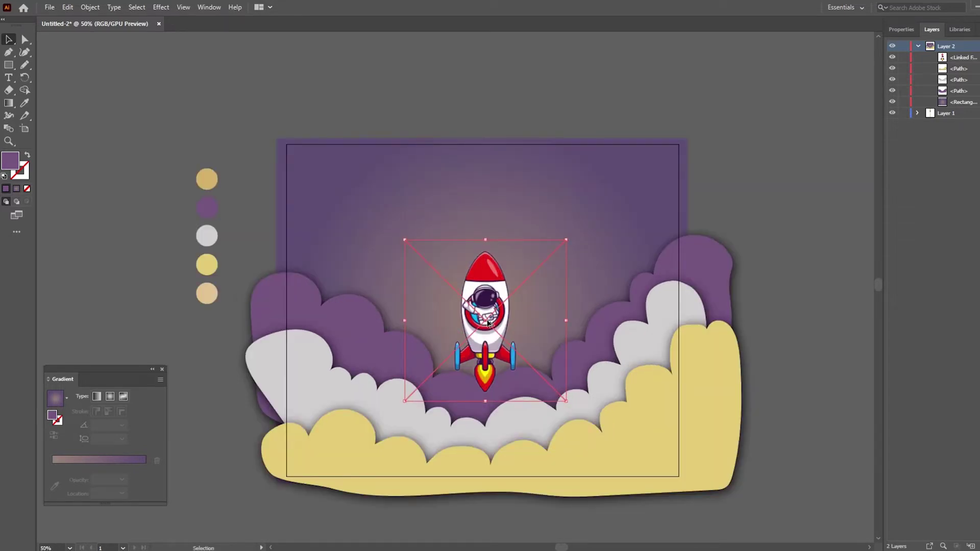
{"action": "left_click", "coordinate": [977, 58]}
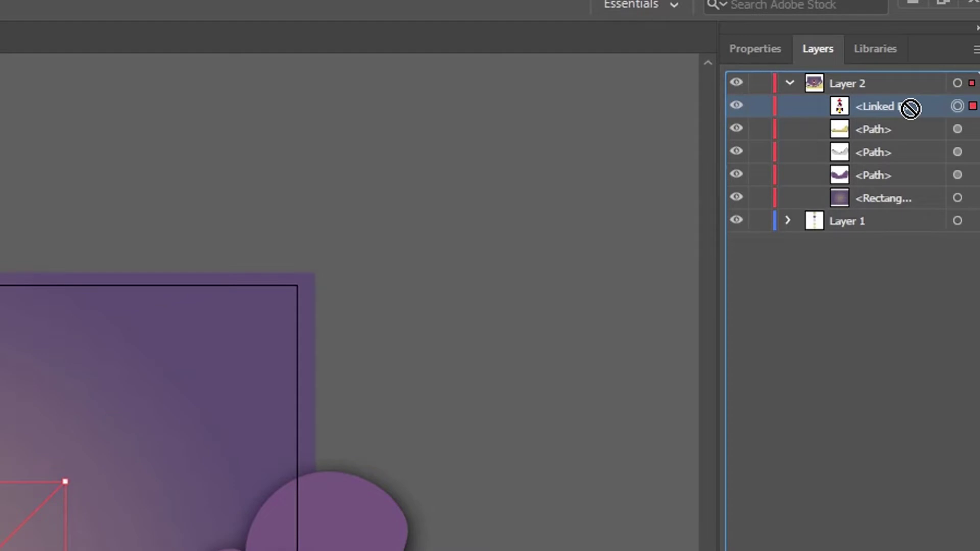
- Move the rocket behind the clouds and place a shrunken cratered planet beside it
{"action": "left_click_drag", "start_coordinate": [911, 109], "coordinate": [911, 185]}
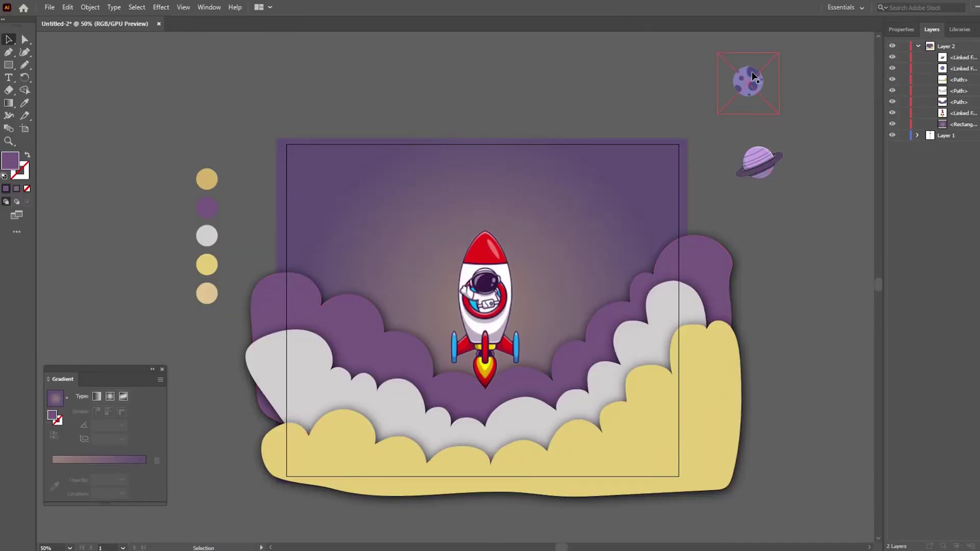
{"action": "mouse_move", "coordinate": [752, 84]}
{"action": "left_mouse_down"}
{"action": "mouse_move", "coordinate": [568, 266]}
{"action": "mouse_move", "coordinate": [585, 284]}
{"action": "mouse_move", "coordinate": [564, 267]}
{"action": "left_mouse_up"}
{"action": "left_click_drag", "start_coordinate": [775, 168], "coordinate": [604, 196]}
- Place a tilted ringed planet copy in the upper sky and delete the original
{"action": "mouse_move", "coordinate": [687, 128]}
{"action": "left_mouse_down"}
{"action": "mouse_move", "coordinate": [709, 206]}
{"action": "mouse_move", "coordinate": [697, 203]}
{"action": "left_mouse_up"}
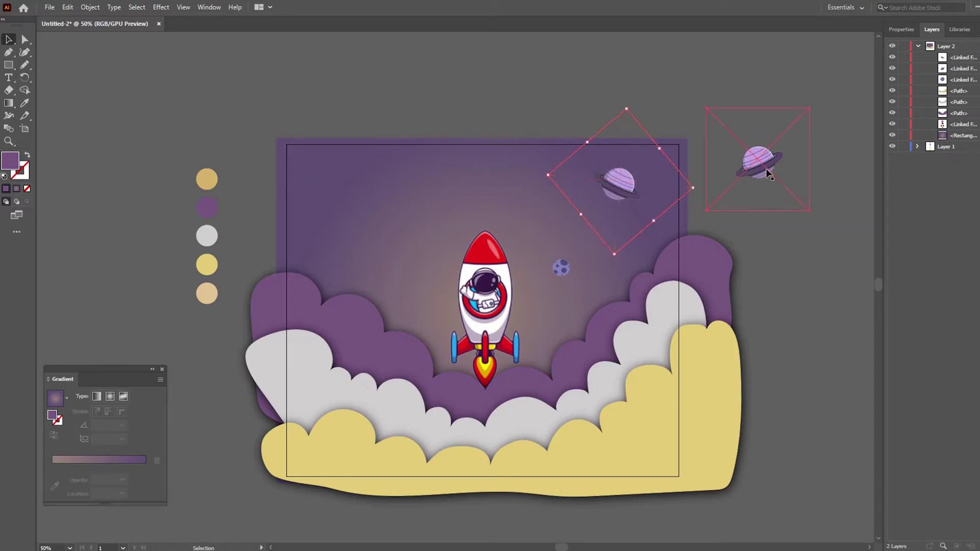
{"action": "left_click", "coordinate": [759, 162]}
{"action": "key", "text": "Delete"}
{"action": "key", "text": "ctrl+shift+a"}
{"action": "left_click_drag", "start_coordinate": [9, 65], "coordinate": [46, 81]}
- Draw a circle, duplicate it offset up-right, and subtract with Minus Front to form a crescent
{"action": "left_click_drag", "start_coordinate": [352, 72], "coordinate": [375, 94]}
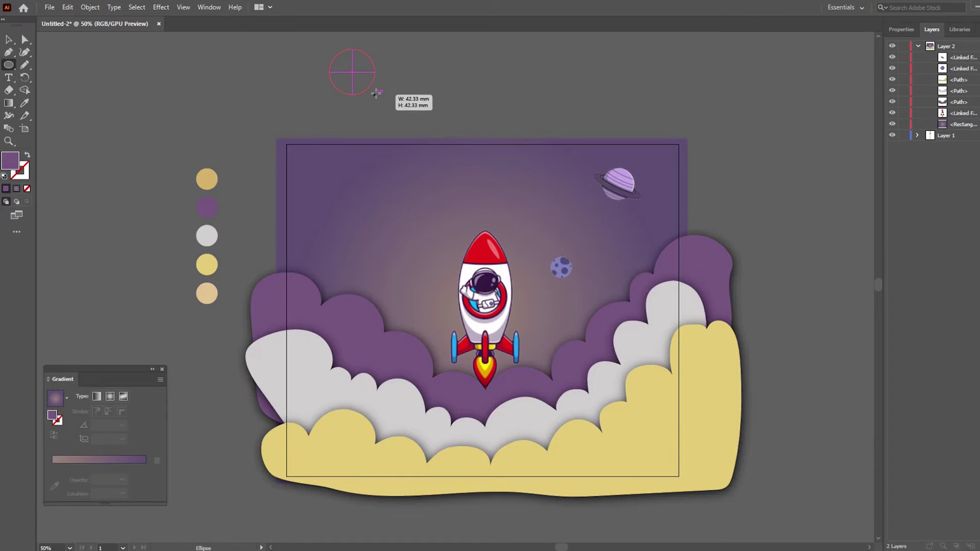
{"action": "scroll", "coordinate": [345, 51], "scroll_direction": "up", "scroll_amount": 5}
{"action": "left_click", "coordinate": [9, 39]}
{"action": "left_click_drag", "start_coordinate": [383, 258], "coordinate": [457, 220]}
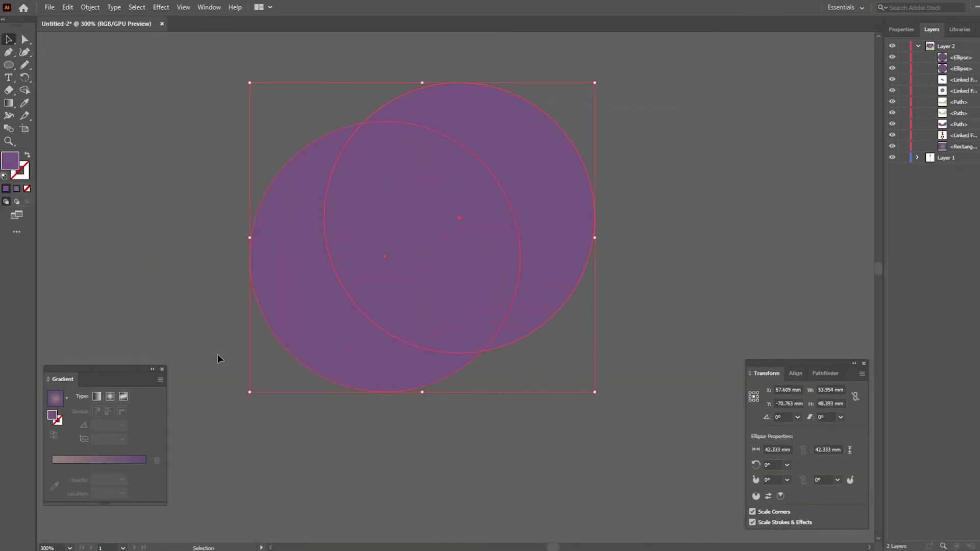
{"action": "left_click", "coordinate": [901, 29]}
{"action": "left_click", "coordinate": [912, 285]}
- Fill the crescent with the gold swatch and move it to the upper-left sky
{"action": "key", "text": "ctrl+shift+a"}
{"action": "left_click", "coordinate": [350, 350]}
{"action": "scroll", "coordinate": [350, 349], "scroll_direction": "down", "scroll_amount": 2}
{"action": "scroll", "coordinate": [368, 345], "scroll_direction": "down", "scroll_amount": 2}
{"action": "key", "text": "i"}
{"action": "left_click", "coordinate": [180, 468]}
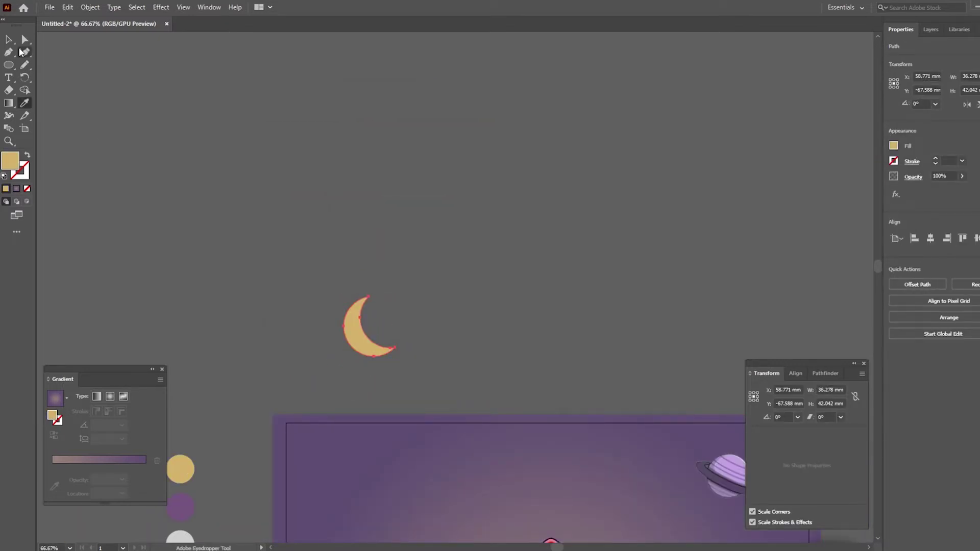
{"action": "left_click", "coordinate": [15, 42]}
{"action": "scroll", "coordinate": [357, 169], "scroll_direction": "down", "scroll_amount": 1}
{"action": "mouse_move", "coordinate": [360, 295]}
{"action": "left_mouse_down"}
{"action": "mouse_move", "coordinate": [366, 424]}
{"action": "mouse_move", "coordinate": [352, 415]}
{"action": "left_mouse_up"}
{"action": "scroll", "coordinate": [424, 197], "scroll_direction": "down", "scroll_amount": 3}
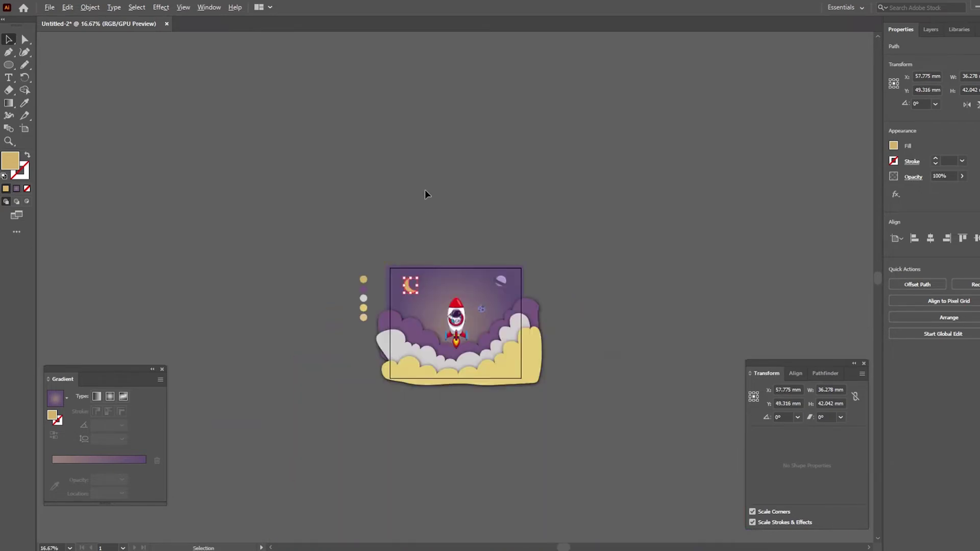
{"action": "scroll", "coordinate": [400, 278], "scroll_direction": "up", "scroll_amount": 4}
- Tilt and enlarge the crescent, then add a 70% drop shadow with 1 mm offsets and 3 mm blur
{"action": "left_click_drag", "start_coordinate": [408, 218], "coordinate": [439, 207]}
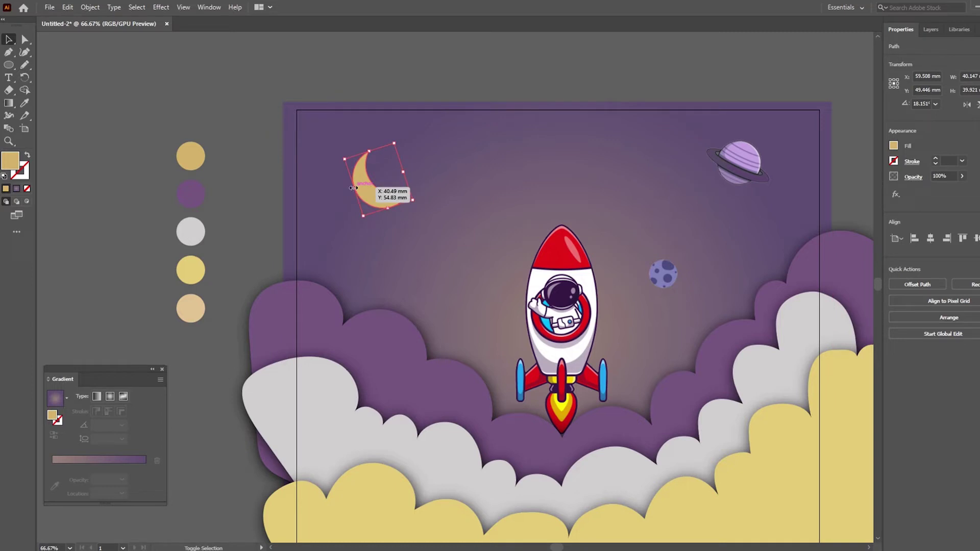
{"action": "left_click_drag", "start_coordinate": [354, 188], "coordinate": [347, 190]}
{"action": "left_click", "coordinate": [161, 8]}
{"action": "mouse_move", "coordinate": [175, 127]}
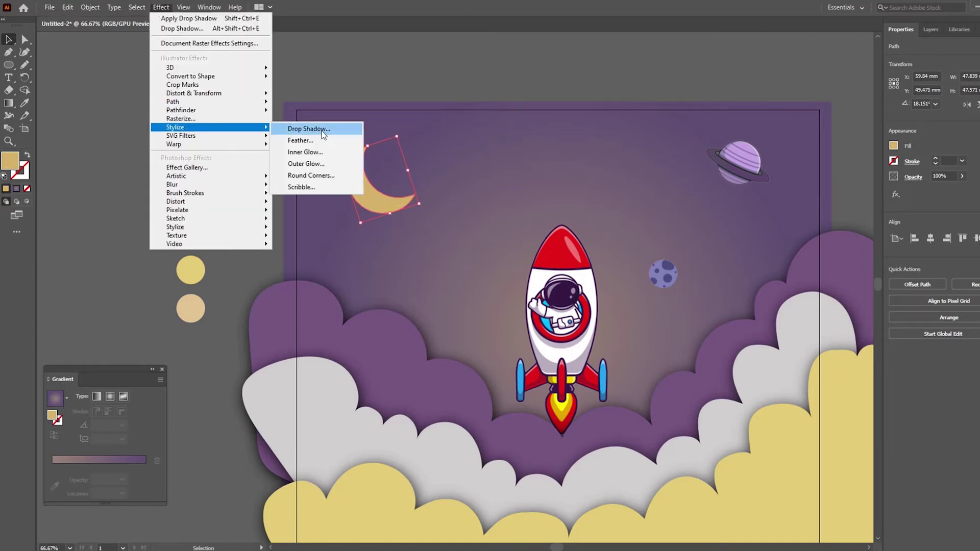
{"action": "left_click", "coordinate": [309, 128]}
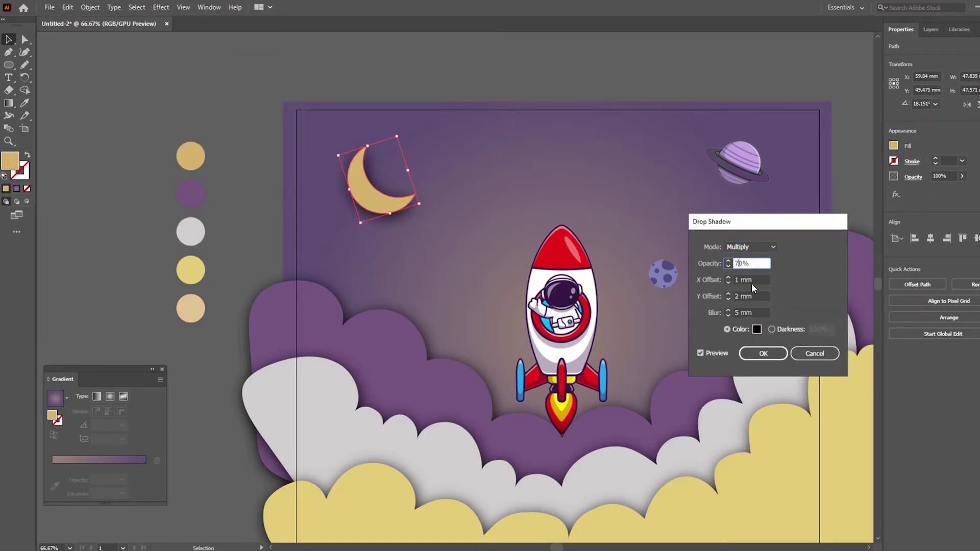
{"action": "left_click", "coordinate": [729, 299]}
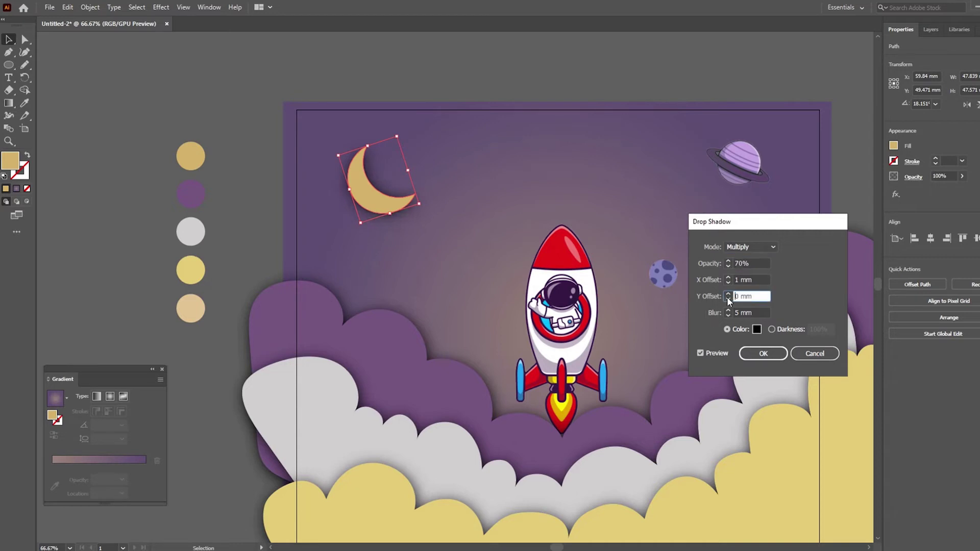
{"action": "left_click", "coordinate": [729, 299]}
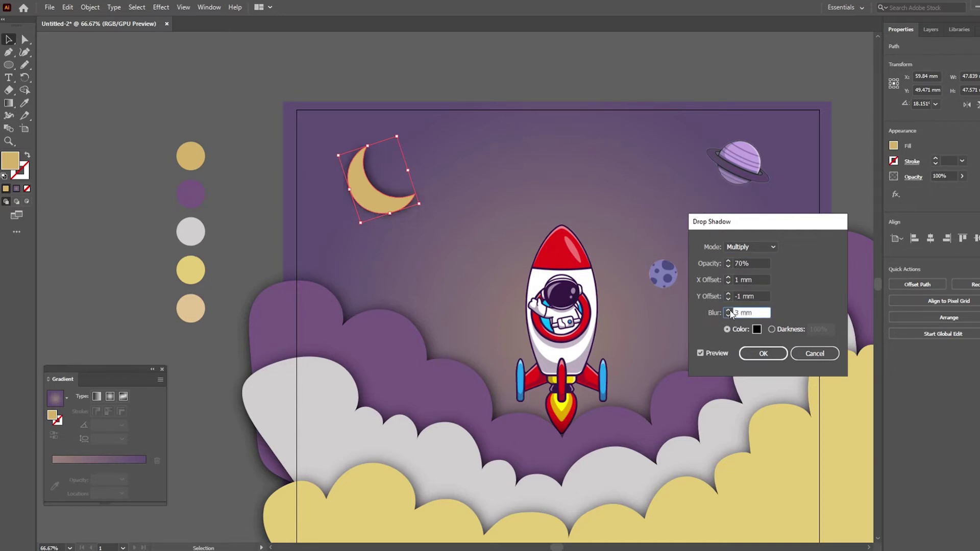
{"action": "left_click", "coordinate": [729, 296]}
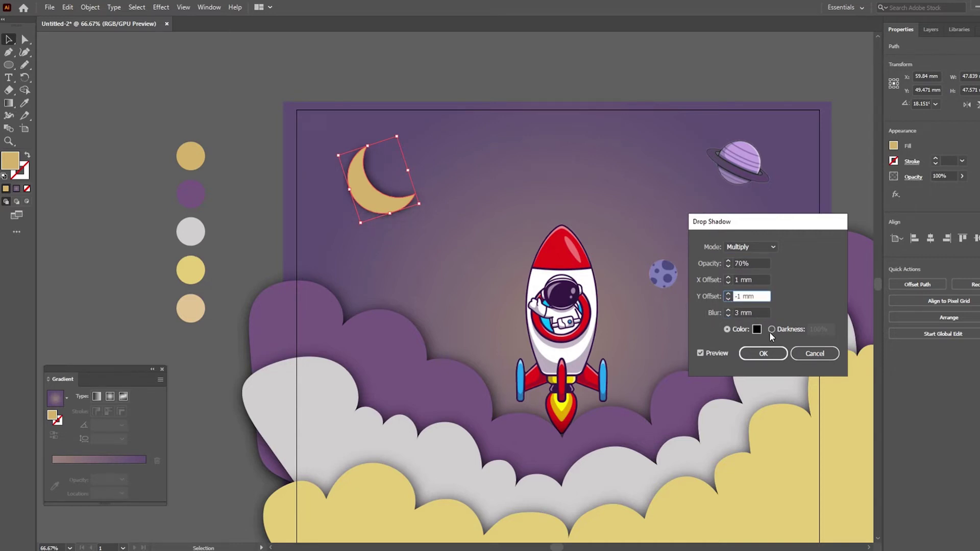
{"action": "left_click", "coordinate": [763, 354]}
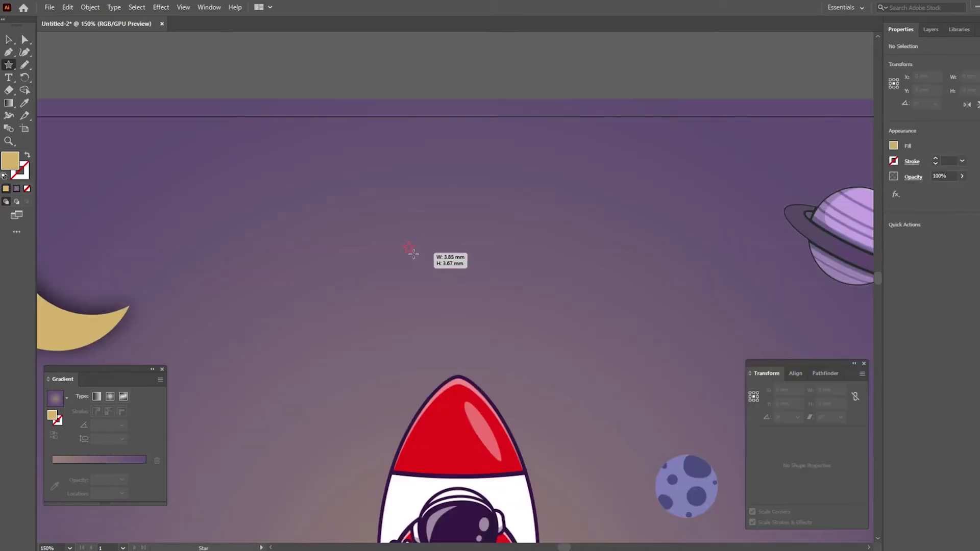
- Give the star a 50% drop shadow with X 0, Y 1 mm and 1 mm blur
{"action": "left_click", "coordinate": [160, 7]}
{"action": "left_click", "coordinate": [307, 129]}
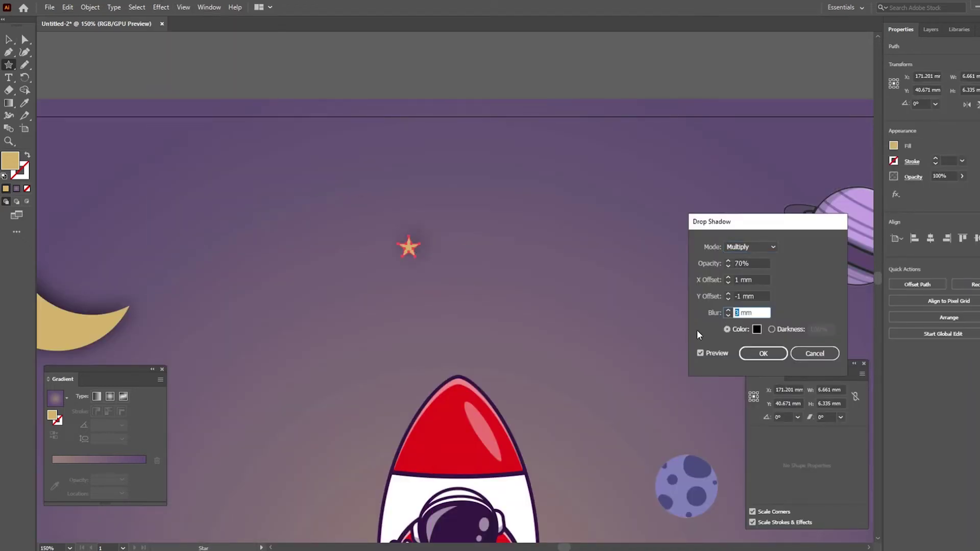
{"action": "left_click", "coordinate": [728, 315]}
{"action": "left_click", "coordinate": [728, 294]}
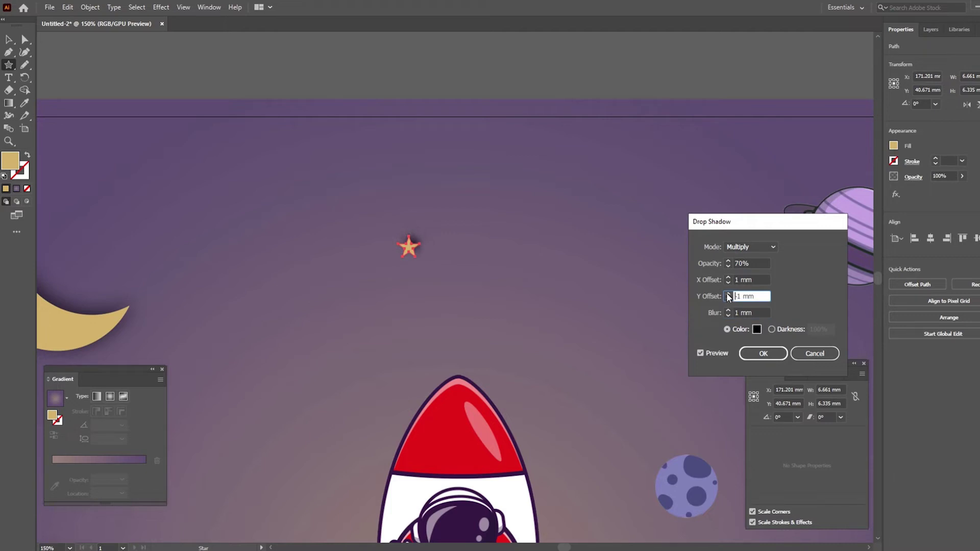
{"action": "left_click", "coordinate": [728, 282]}
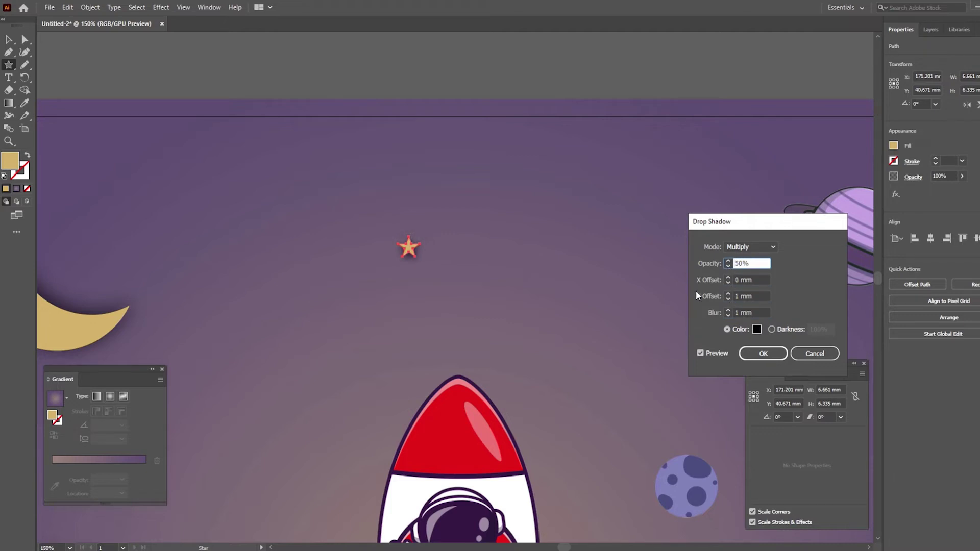
{"action": "left_click", "coordinate": [763, 353]}
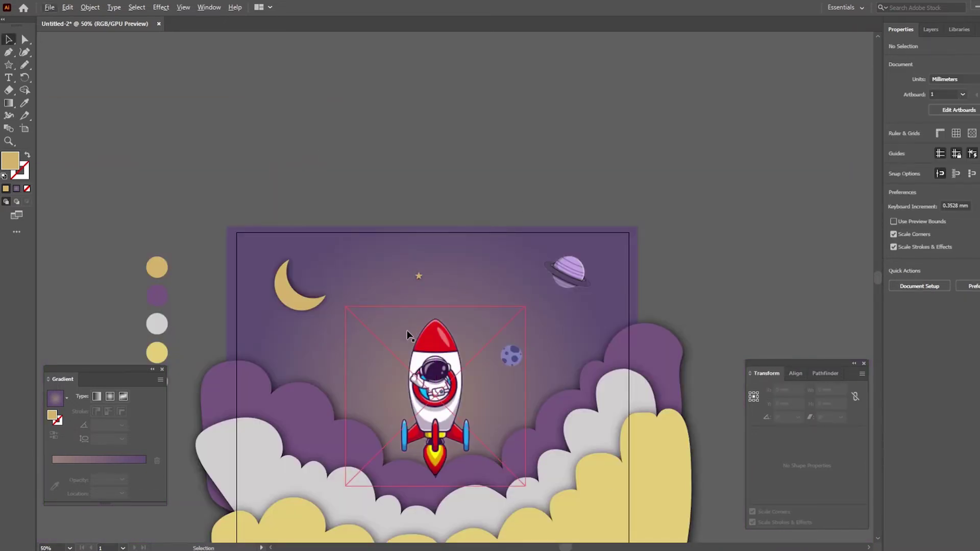
- Scatter small and large star copies across the sky
{"action": "scroll", "coordinate": [408, 335], "scroll_direction": "up", "scroll_amount": 4}
{"action": "mouse_move", "coordinate": [400, 251]}
{"action": "left_mouse_down"}
{"action": "mouse_move", "coordinate": [597, 154]}
{"action": "mouse_move", "coordinate": [602, 331]}
{"action": "left_mouse_up"}
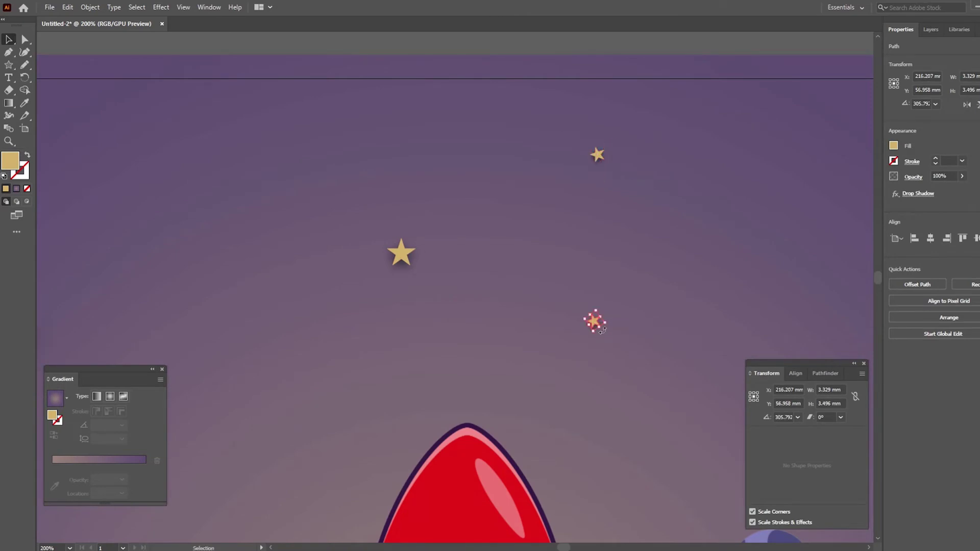
{"action": "left_click_drag", "start_coordinate": [401, 253], "coordinate": [697, 228]}
{"action": "mouse_move", "coordinate": [597, 155]}
{"action": "left_mouse_down"}
{"action": "mouse_move", "coordinate": [378, 384]}
{"action": "mouse_move", "coordinate": [328, 122]}
{"action": "mouse_move", "coordinate": [722, 120]}
{"action": "mouse_move", "coordinate": [230, 262]}
{"action": "left_mouse_up"}
{"action": "left_click_drag", "start_coordinate": [377, 384], "coordinate": [487, 170]}
{"action": "key", "text": "ctrl+minus"}
{"action": "key", "text": "ctrl+minus"}
{"action": "key", "text": "ctrl+minus"}
{"action": "mouse_move", "coordinate": [430, 214]}
{"action": "left_mouse_down"}
{"action": "mouse_move", "coordinate": [539, 285]}
{"action": "mouse_move", "coordinate": [540, 127]}
{"action": "mouse_move", "coordinate": [561, 148]}
{"action": "left_mouse_up"}
{"action": "key", "text": "ctrl+plus"}
{"action": "key", "text": "ctrl+plus"}
{"action": "key", "text": "ctrl+plus"}
{"action": "left_click", "coordinate": [865, 363]}
{"action": "key", "text": "ctrl+minus"}
{"action": "key", "text": "ctrl+minus"}
{"action": "key", "text": "ctrl+minus"}
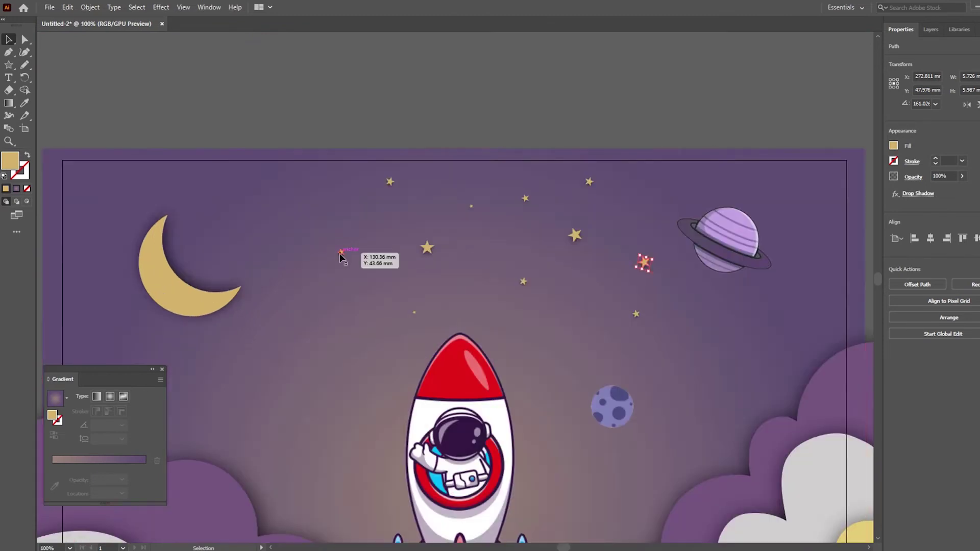
{"action": "key", "text": "ctrl+plus"}
{"action": "mouse_move", "coordinate": [372, 231]}
{"action": "left_mouse_down"}
{"action": "mouse_move", "coordinate": [175, 146]}
{"action": "mouse_move", "coordinate": [176, 404]}
{"action": "left_mouse_up"}
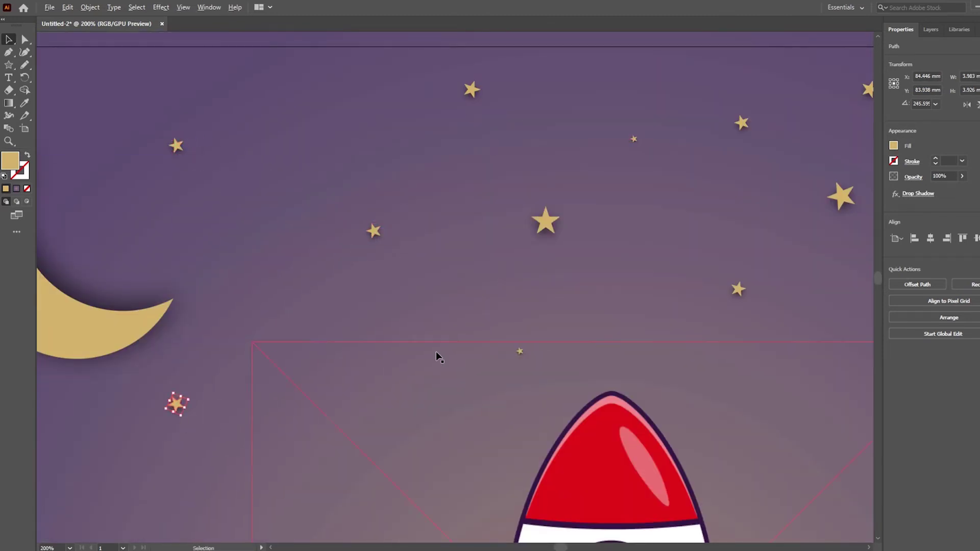
{"action": "scroll", "coordinate": [436, 353], "scroll_direction": "down", "scroll_amount": 2}
- Draw a tiny white circle in the sky
{"action": "left_click_drag", "start_coordinate": [9, 64], "coordinate": [61, 74]}
{"action": "scroll", "coordinate": [339, 423], "scroll_direction": "up", "scroll_amount": 2}
{"action": "left_click_drag", "start_coordinate": [201, 409], "coordinate": [209, 416]}
{"action": "scroll", "coordinate": [169, 439], "scroll_direction": "up", "scroll_amount": 3}
{"action": "double_click", "coordinate": [16, 164]}
{"action": "left_click", "coordinate": [205, 312]}
{"action": "left_click", "coordinate": [453, 318]}
{"action": "left_click", "coordinate": [161, 7]}
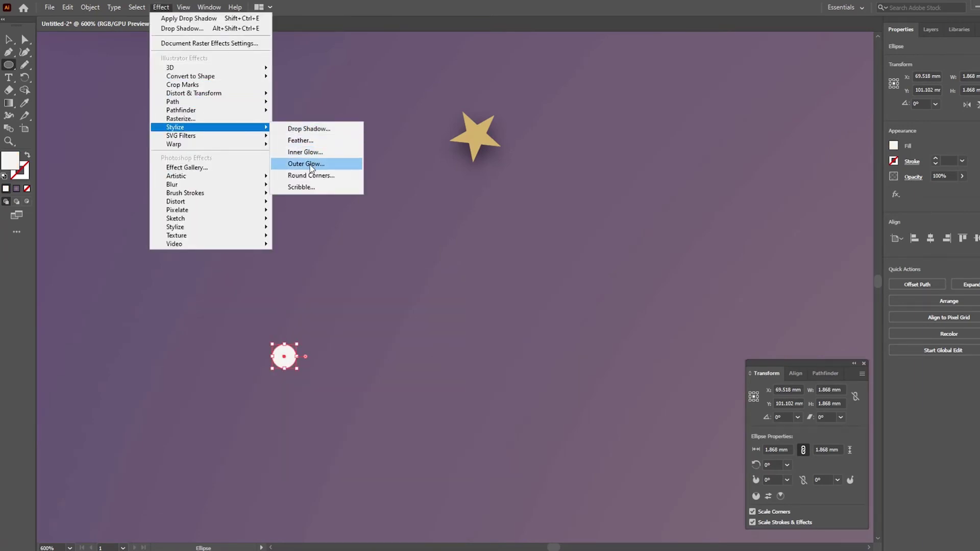
- Give the dot a white (f4f2ef) Screen-mode outer glow with 1 mm blur and adjusted opacity
{"action": "left_click", "coordinate": [311, 168]}
{"action": "left_click", "coordinate": [697, 240]}
{"action": "left_click", "coordinate": [207, 316]}
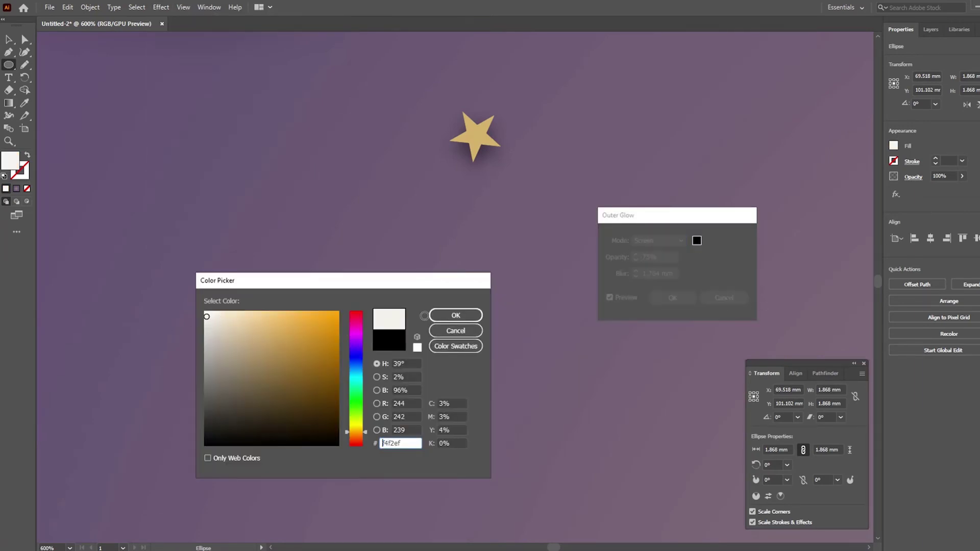
{"action": "left_click", "coordinate": [456, 316]}
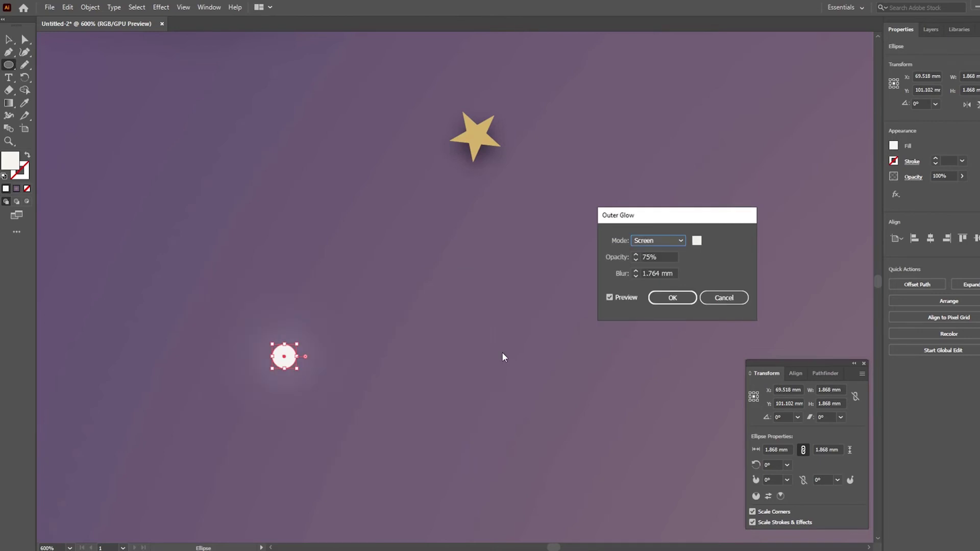
{"action": "left_click", "coordinate": [636, 273]}
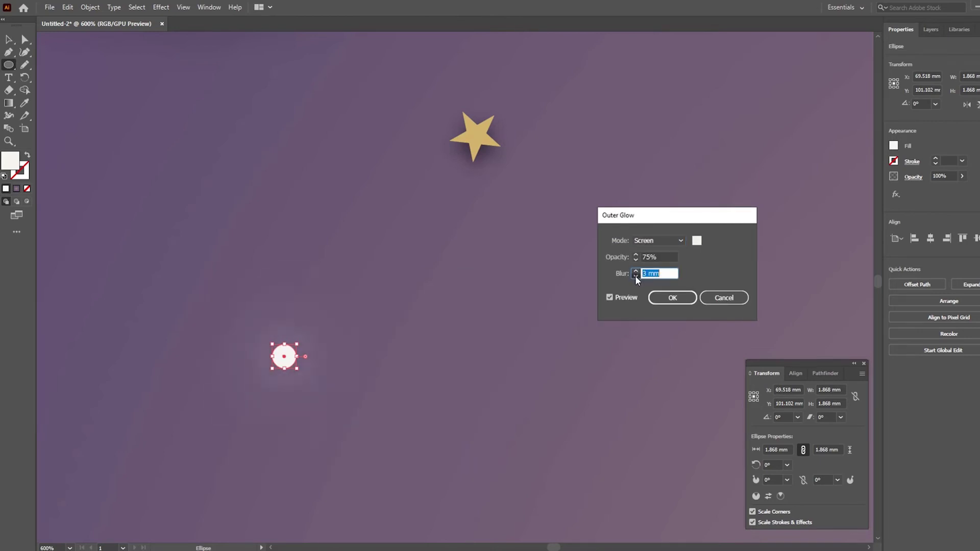
{"action": "left_click", "coordinate": [635, 275]}
{"action": "left_click", "coordinate": [638, 276]}
{"action": "left_click", "coordinate": [637, 260]}
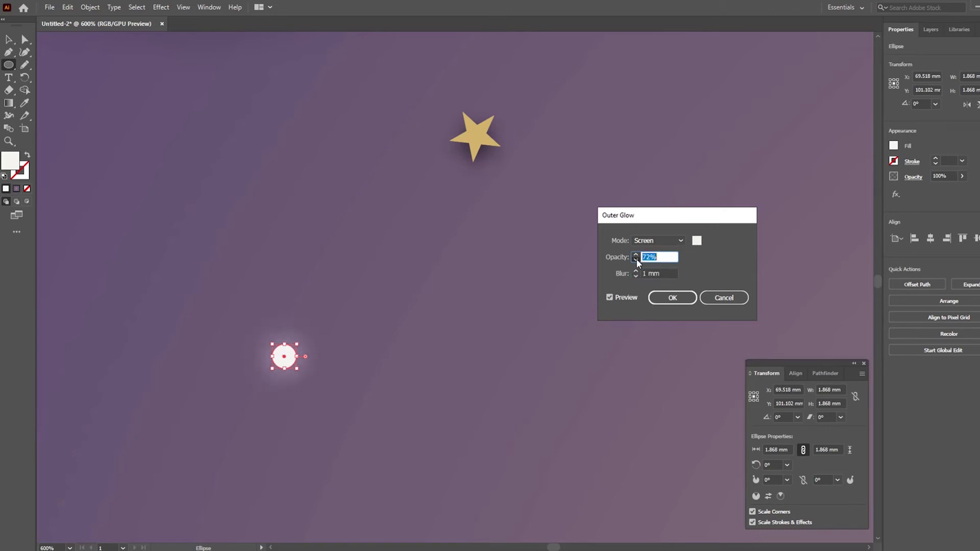
{"action": "left_click", "coordinate": [673, 298]}
- Zoom out to view the glowing dot against the wider sky
{"action": "left_click", "coordinate": [396, 301]}
{"action": "key", "text": "Escape"}
{"action": "key", "text": "v"}
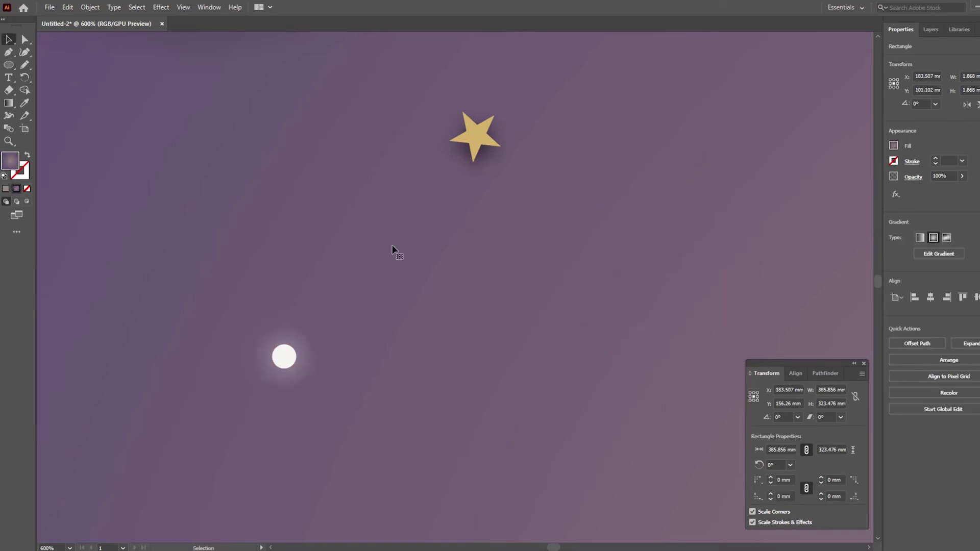
{"action": "key", "text": "ctrl+minus"}
{"action": "left_click", "coordinate": [314, 253]}
- Alt-drag copies of the glowing dot into the sky, including one above the rocket
{"action": "left_click", "coordinate": [606, 255]}
{"action": "key", "text": "ctrl+minus"}
{"action": "key", "text": "ctrl+minus"}
{"action": "key", "text": "ctrl+minus"}
{"action": "left_click_drag", "start_coordinate": [374, 192], "coordinate": [468, 210]}
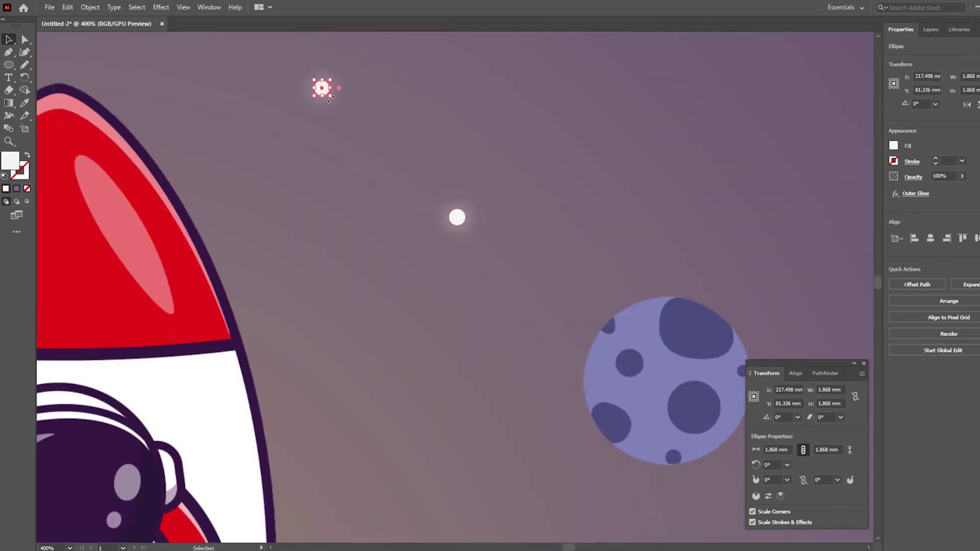
{"action": "scroll", "coordinate": [407, 158], "scroll_direction": "down", "scroll_amount": 3}
{"action": "left_click_drag", "start_coordinate": [449, 196], "coordinate": [597, 171]}
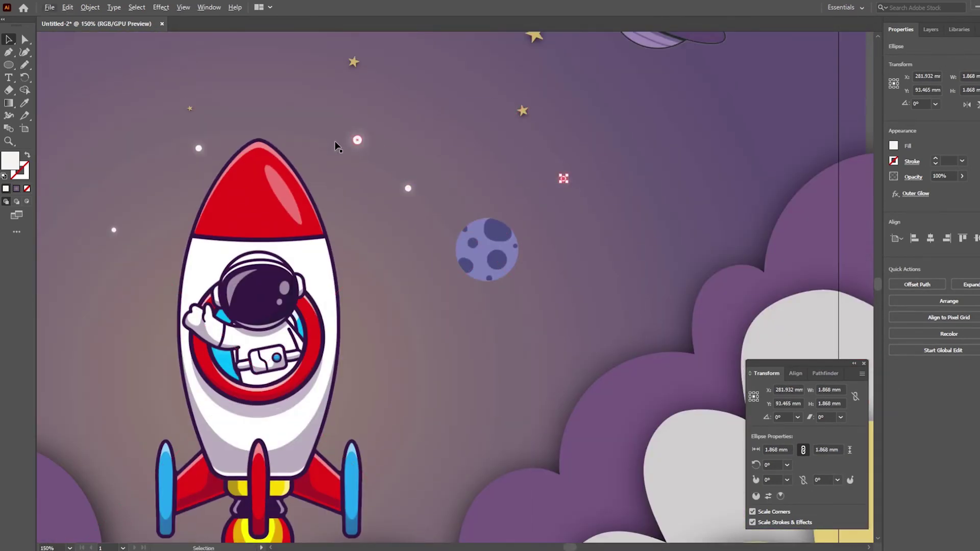
{"action": "key", "text": "ctrl+minus"}
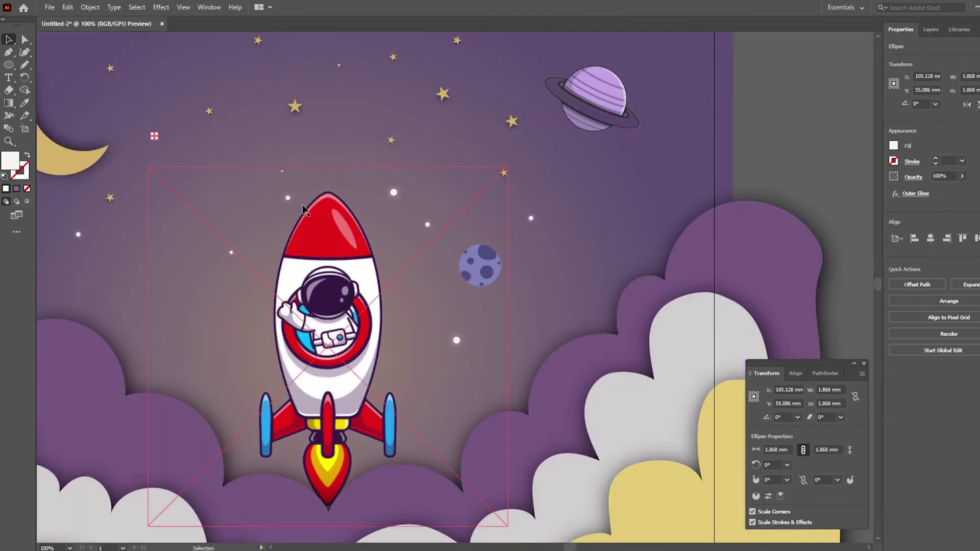
{"action": "key", "text": "ctrl+minus"}
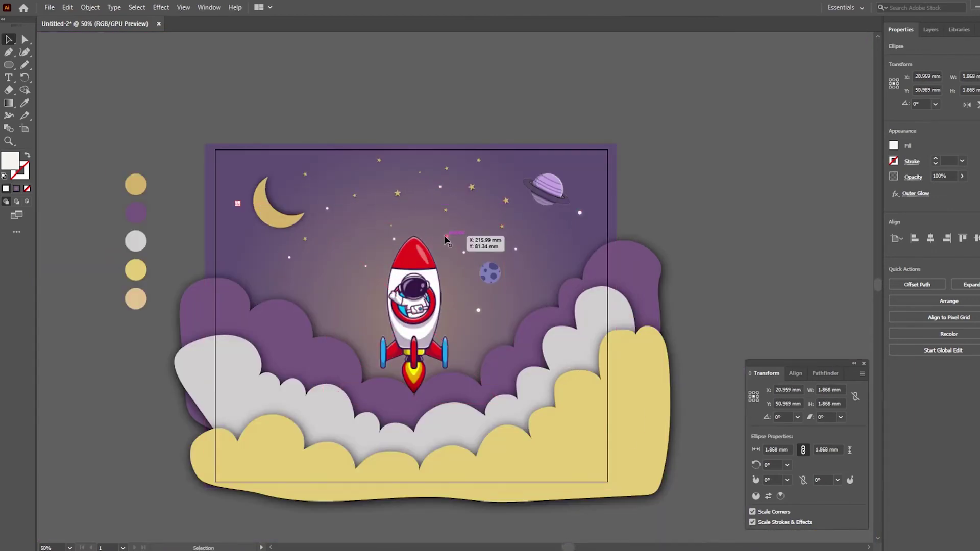
{"action": "key", "text": "ctrl+plus"}
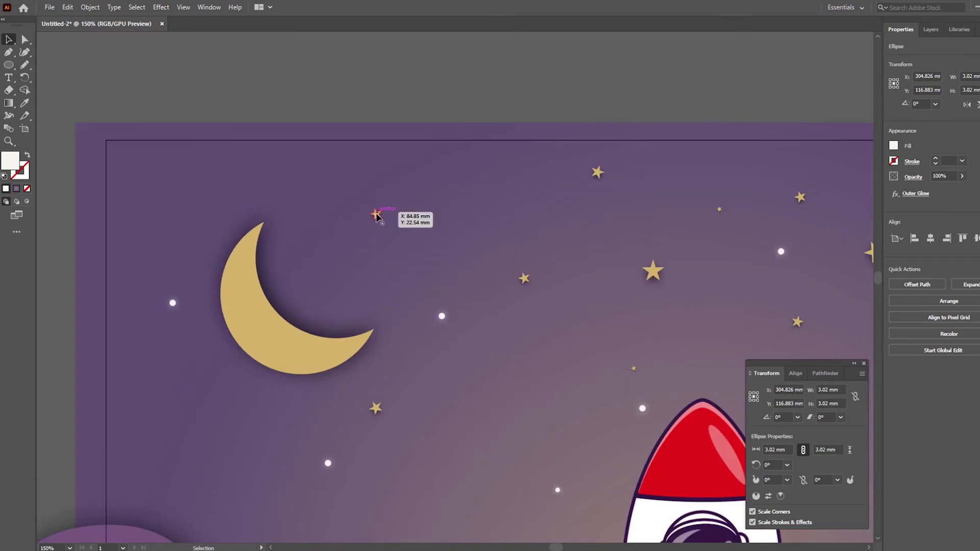
{"action": "left_click", "coordinate": [144, 176]}
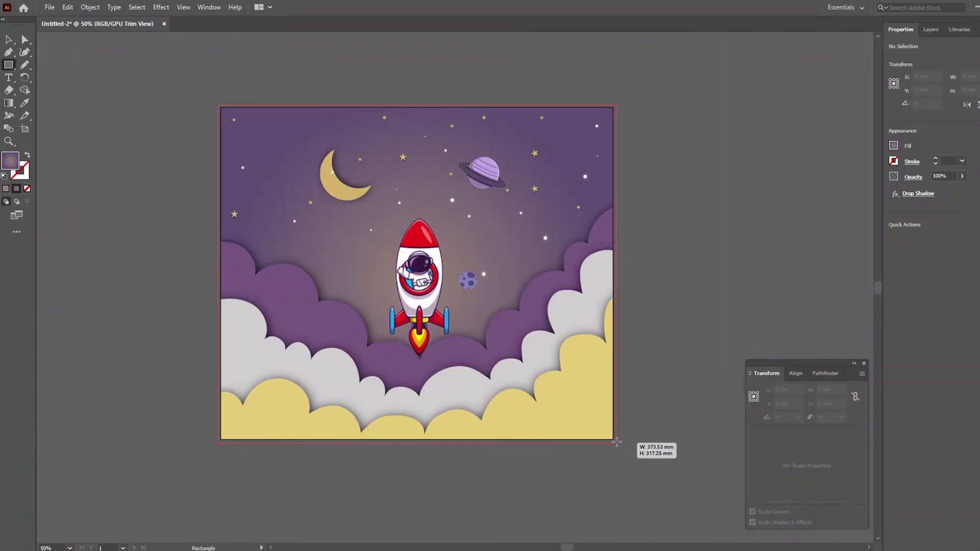
- Draw an artboard-sized rectangle and a circle, centre them, and Exclude to cut the hole
{"action": "left_click_drag", "start_coordinate": [617, 416], "coordinate": [616, 443]}
{"action": "left_click_drag", "start_coordinate": [12, 68], "coordinate": [49, 85]}
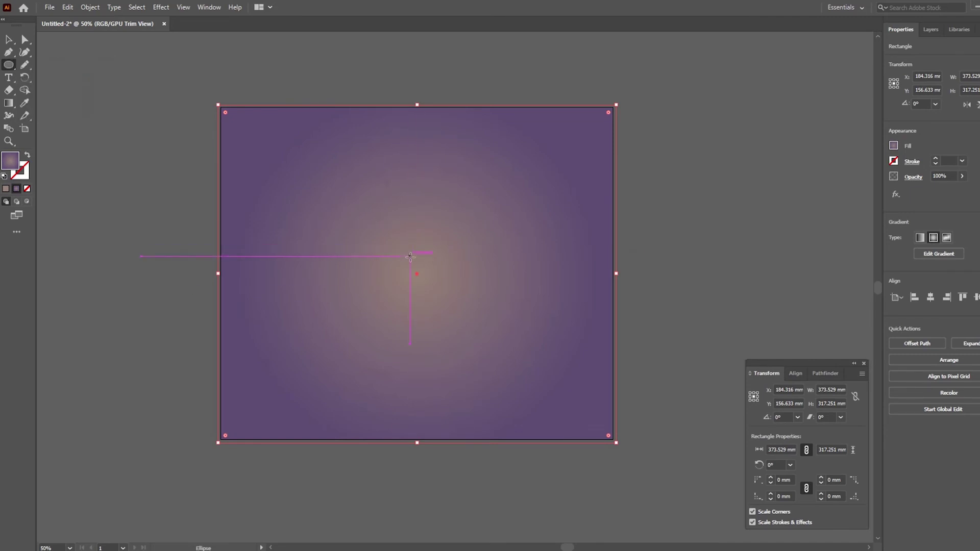
{"action": "left_click_drag", "start_coordinate": [469, 340], "coordinate": [516, 403]}
{"action": "left_click_drag", "start_coordinate": [409, 257], "coordinate": [416, 273]}
{"action": "left_click_drag", "start_coordinate": [565, 273], "coordinate": [576, 276]}
{"action": "key", "text": "ctrl+a"}
{"action": "left_click", "coordinate": [795, 373]}
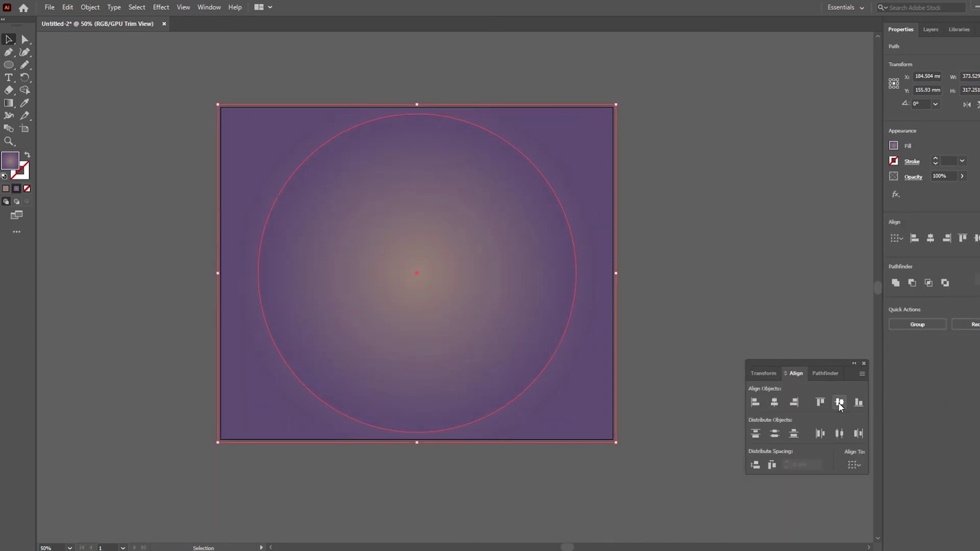
{"action": "left_click", "coordinate": [823, 373]}
{"action": "left_click", "coordinate": [815, 403]}
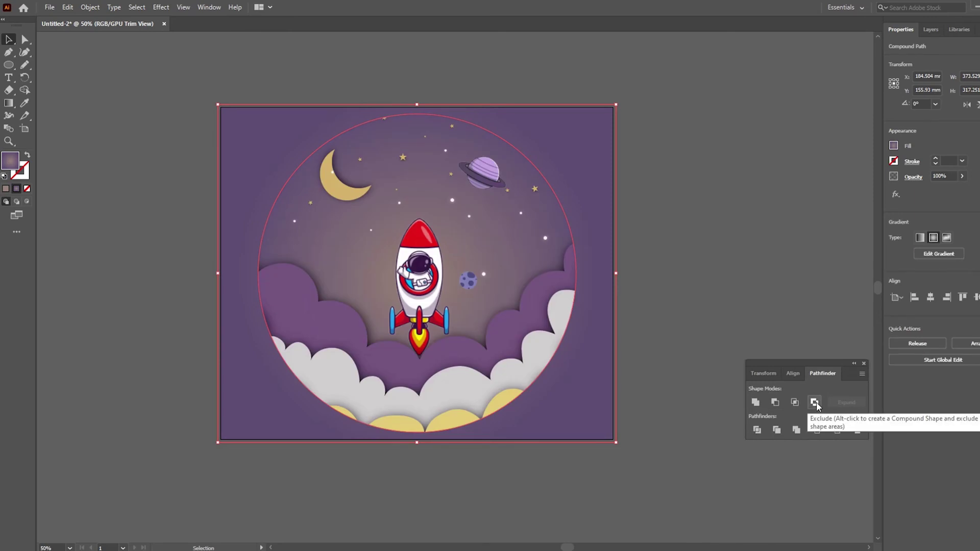
- Add a drop shadow to the frame and move the small cratered planet upward
{"action": "left_click", "coordinate": [160, 7]}
{"action": "mouse_move", "coordinate": [176, 127]}
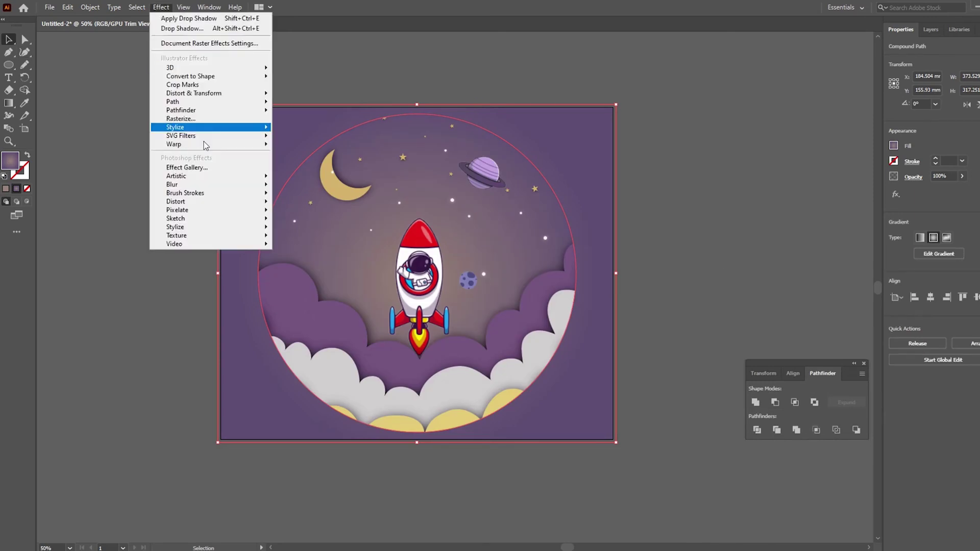
{"action": "left_click", "coordinate": [307, 130]}
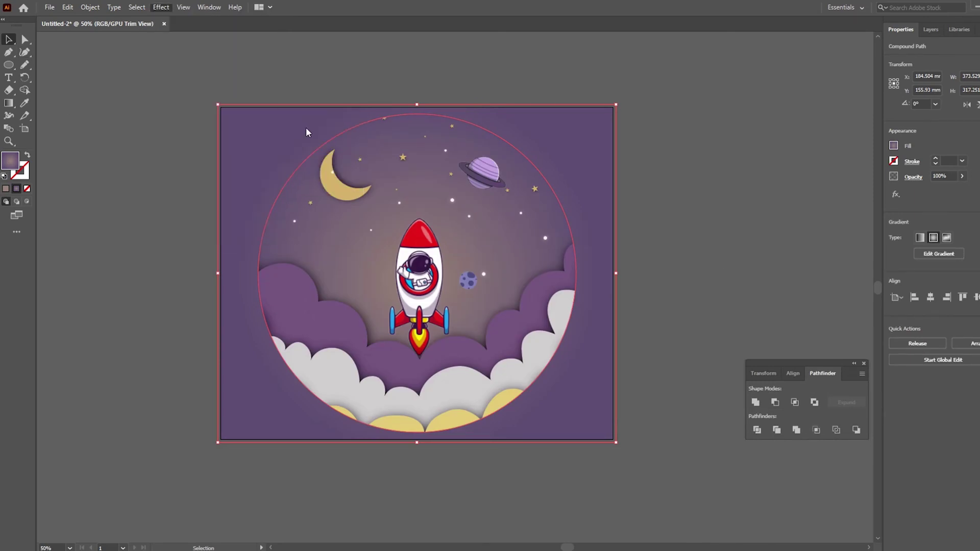
{"action": "left_click", "coordinate": [782, 356]}
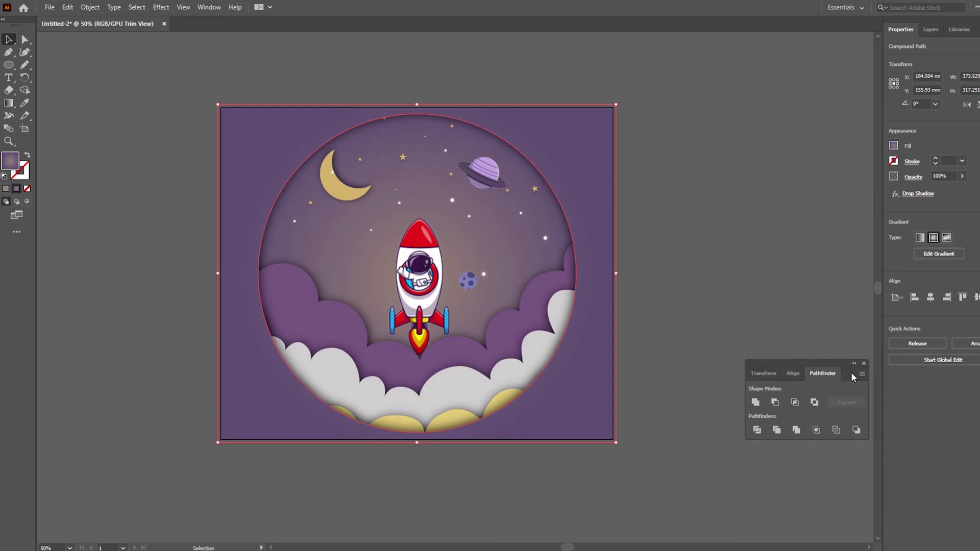
{"action": "left_click_drag", "start_coordinate": [450, 300], "coordinate": [453, 266]}
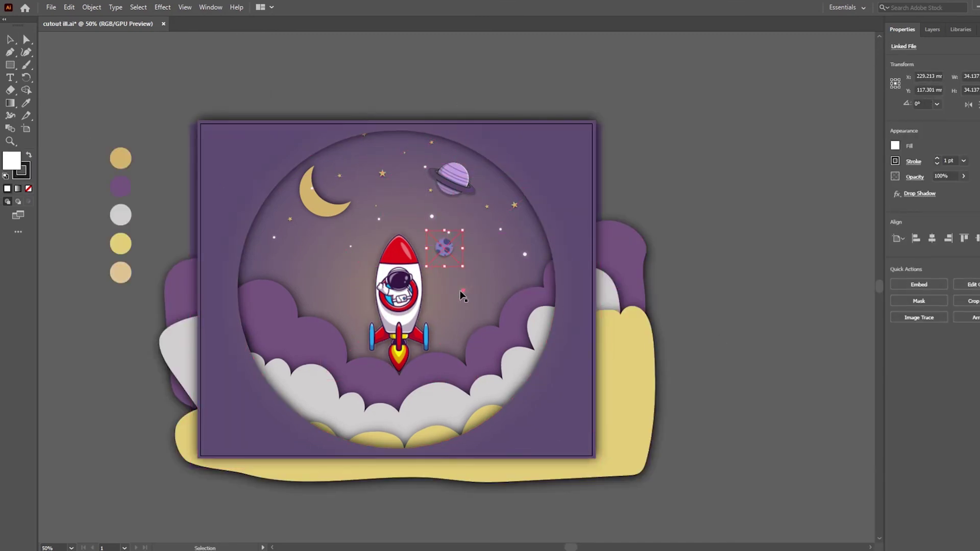
- Reposition glowing dots, adding a copy in the left sky and one near the top right
{"action": "left_click_drag", "start_coordinate": [458, 298], "coordinate": [476, 256]}
{"action": "key", "text": "ctrl+plus"}
{"action": "key", "text": "ctrl+plus"}
{"action": "key", "text": "ctrl+plus"}
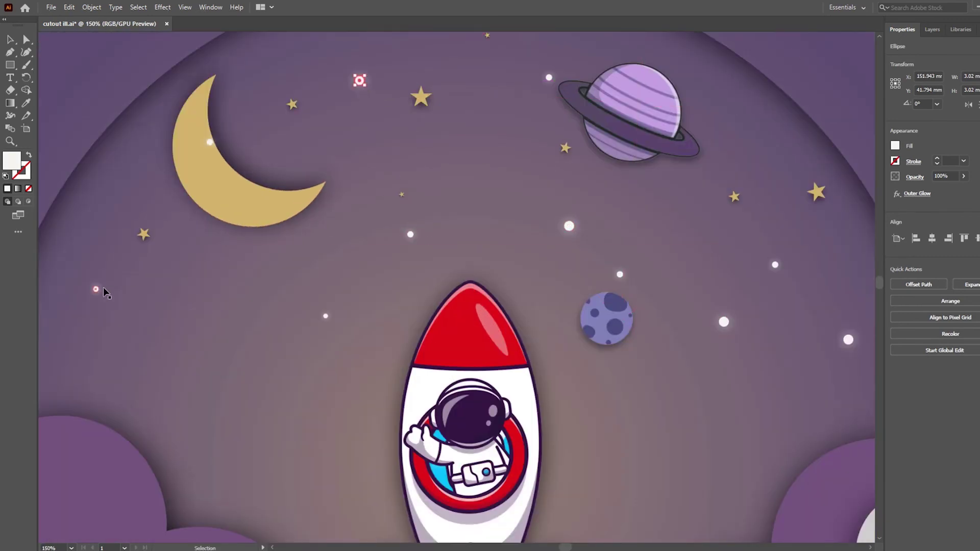
{"action": "left_click_drag", "start_coordinate": [250, 152], "coordinate": [215, 141]}
{"action": "left_click", "coordinate": [211, 280]}
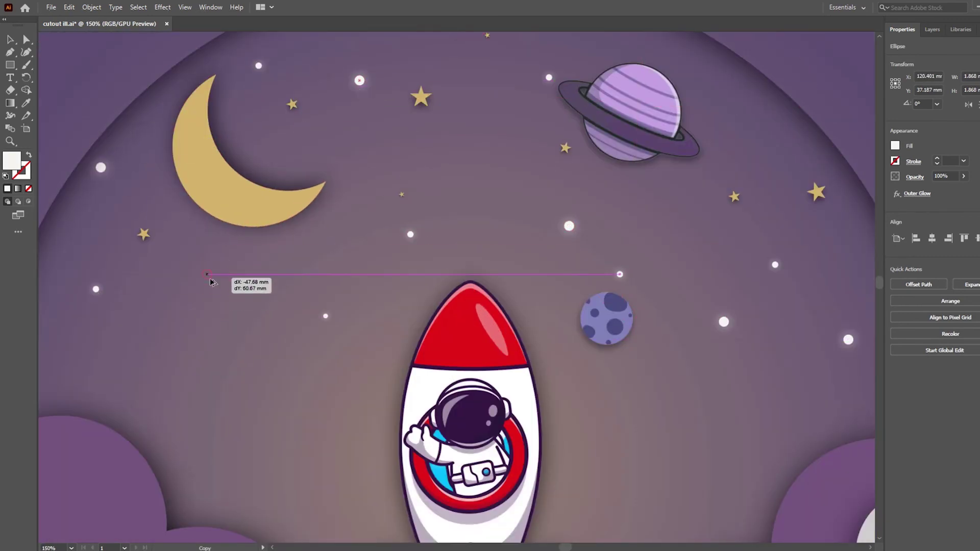
{"action": "key", "text": "ctrl+minus"}
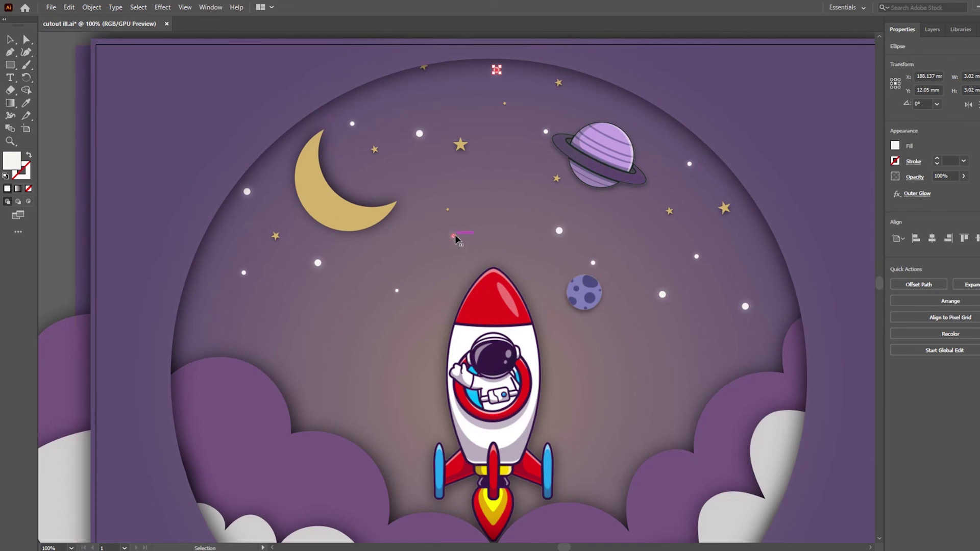
{"action": "left_click_drag", "start_coordinate": [422, 109], "coordinate": [391, 70]}
- Move a tiny star to the right, nudge the small planet right, and copy a star near the moon
{"action": "left_click", "coordinate": [295, 136]}
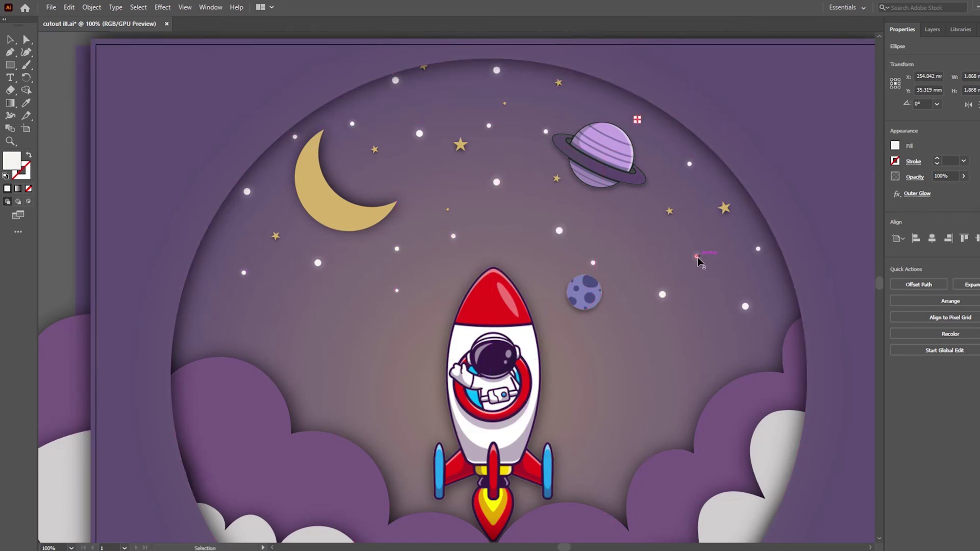
{"action": "left_click_drag", "start_coordinate": [595, 265], "coordinate": [733, 181]}
{"action": "key", "text": "ctrl+minus"}
{"action": "left_click_drag", "start_coordinate": [552, 281], "coordinate": [566, 281]}
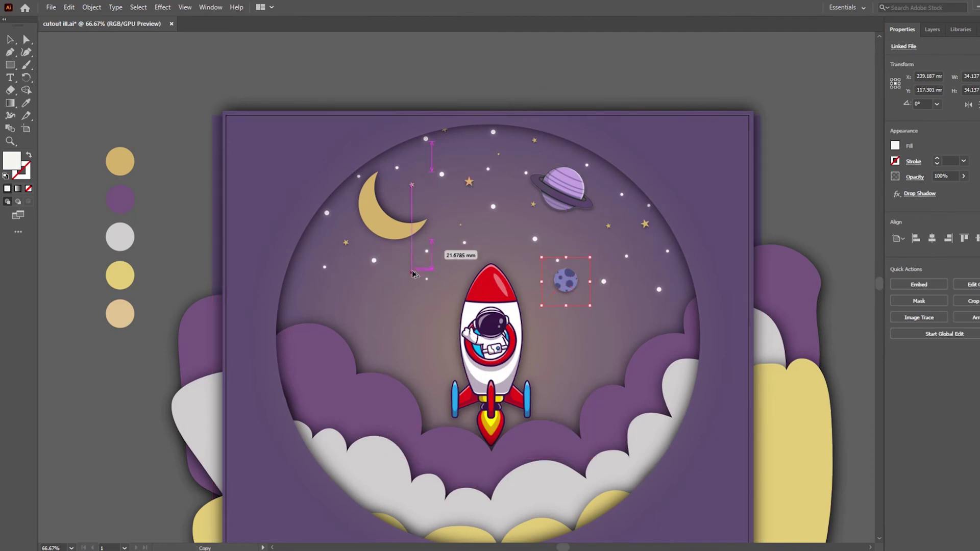
{"action": "left_click_drag", "start_coordinate": [413, 262], "coordinate": [414, 265]}
{"action": "scroll", "coordinate": [415, 265], "scroll_direction": "up", "scroll_amount": 3}
{"action": "scroll", "coordinate": [415, 266], "scroll_direction": "up", "scroll_amount": 3}
{"action": "scroll", "coordinate": [328, 248], "scroll_direction": "down", "scroll_amount": 5}
{"action": "scroll", "coordinate": [351, 192], "scroll_direction": "down", "scroll_amount": 2}
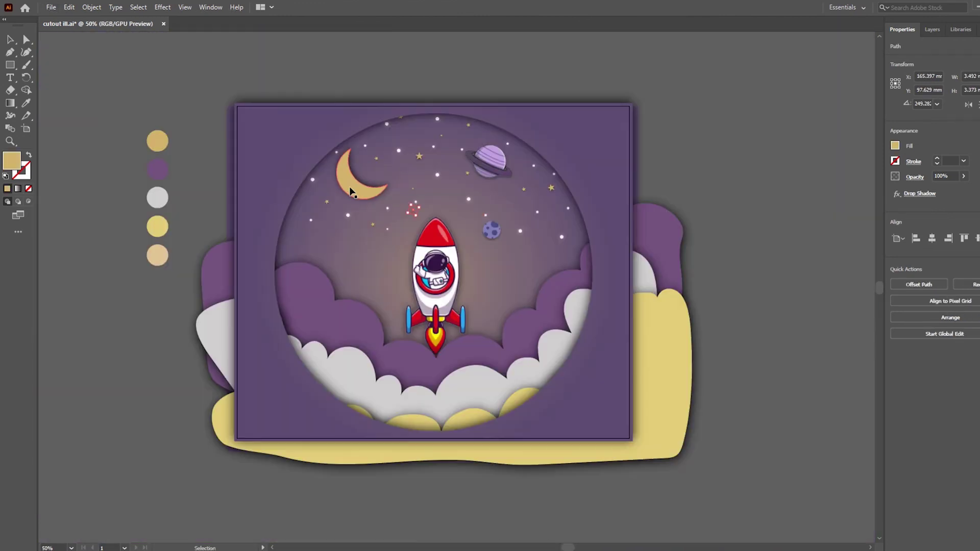
- Change the frame's fill to a darker purple in the Color Picker
{"action": "left_click", "coordinate": [594, 155]}
{"action": "double_click", "coordinate": [11, 163]}
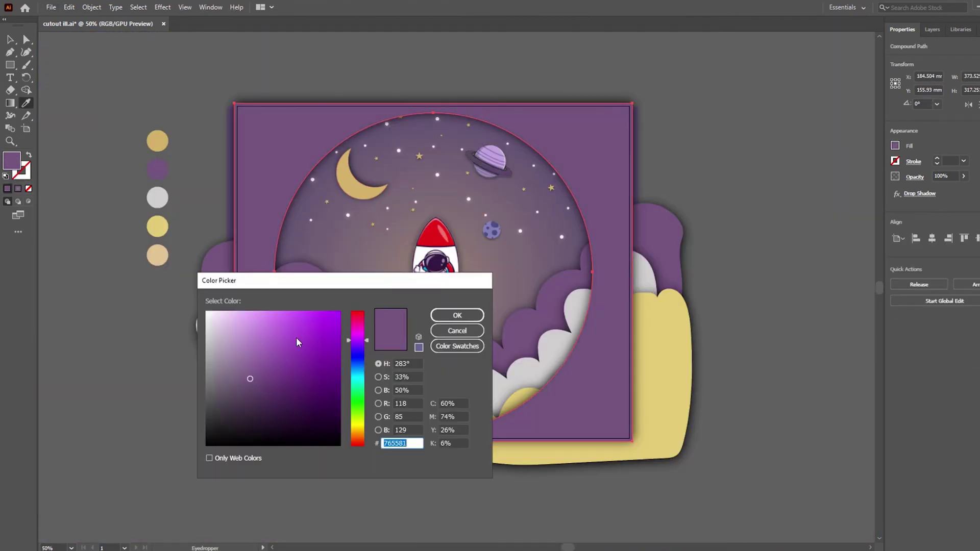
{"action": "left_click", "coordinate": [458, 313]}
{"action": "left_click", "coordinate": [69, 61]}
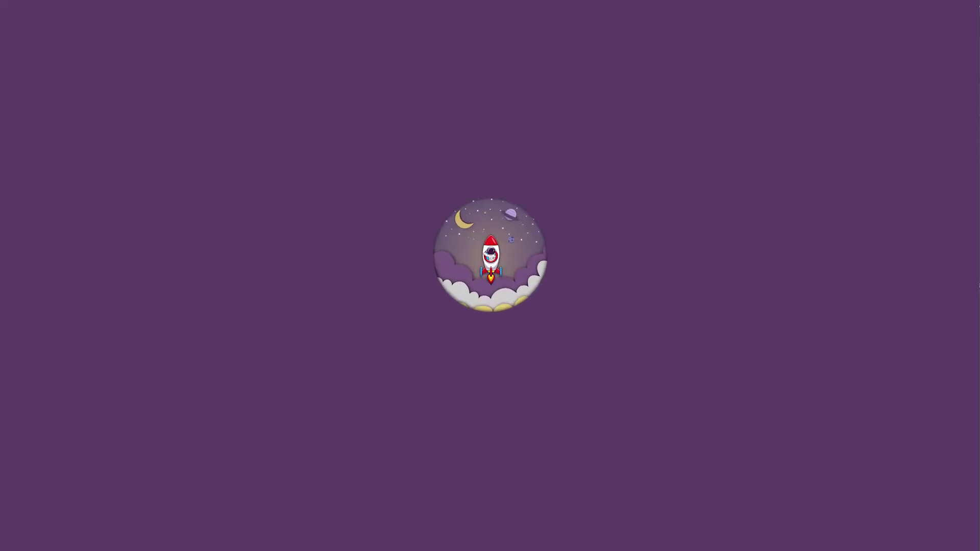